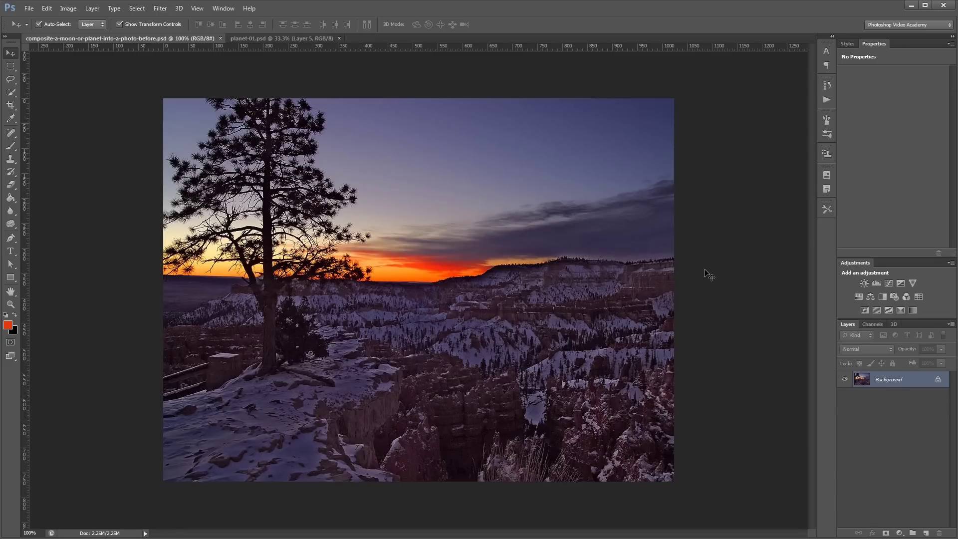
Copy the whole planet from planet-01.psd and paste it into the canyon photo
key("ctrl+Tab")
key("ctrl+a")
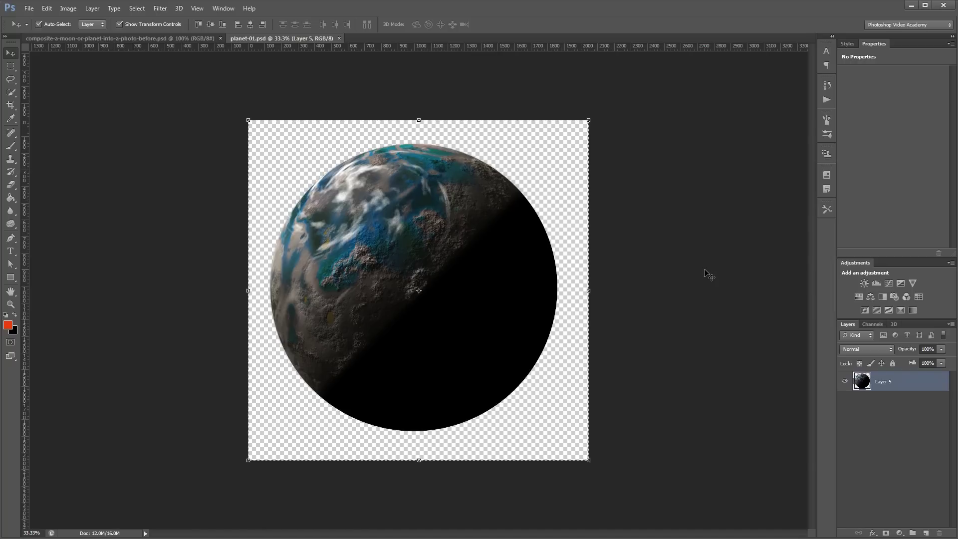
key("ctrl+Tab")
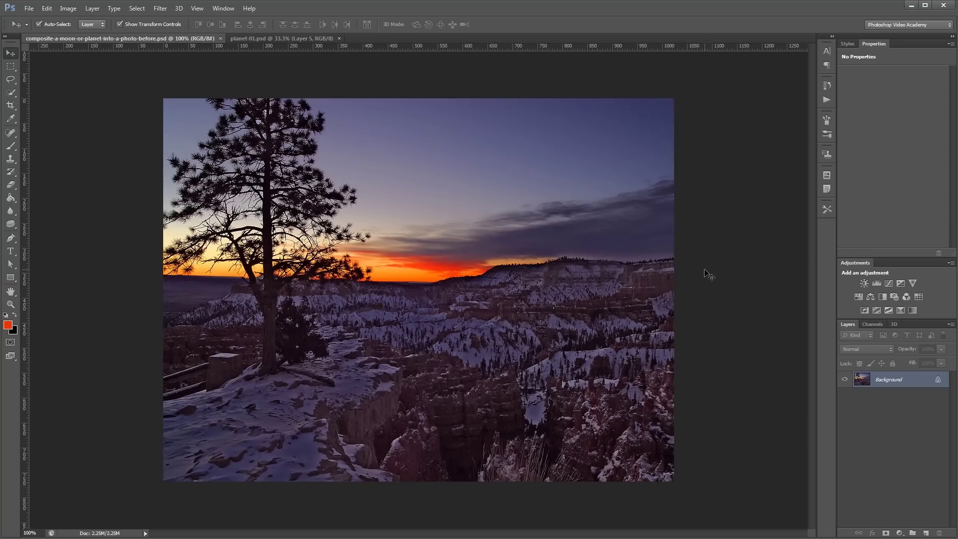
key("ctrl+v")
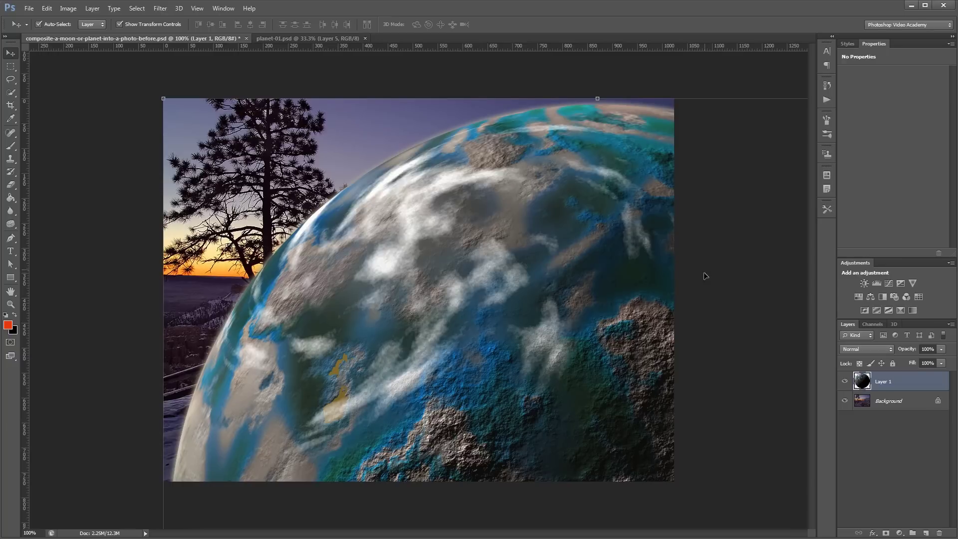
Convert Layer 1 to a smart object, scale it to about 21.5%, and place it in the upper-right sky
right_click(904, 385)
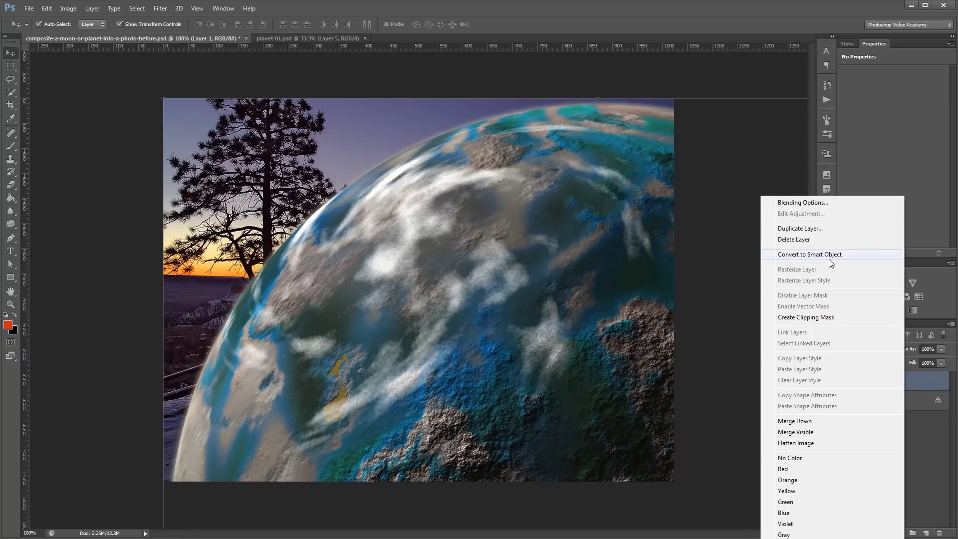
left_click(855, 249)
left_click_drag(151, 98, 488, 475)
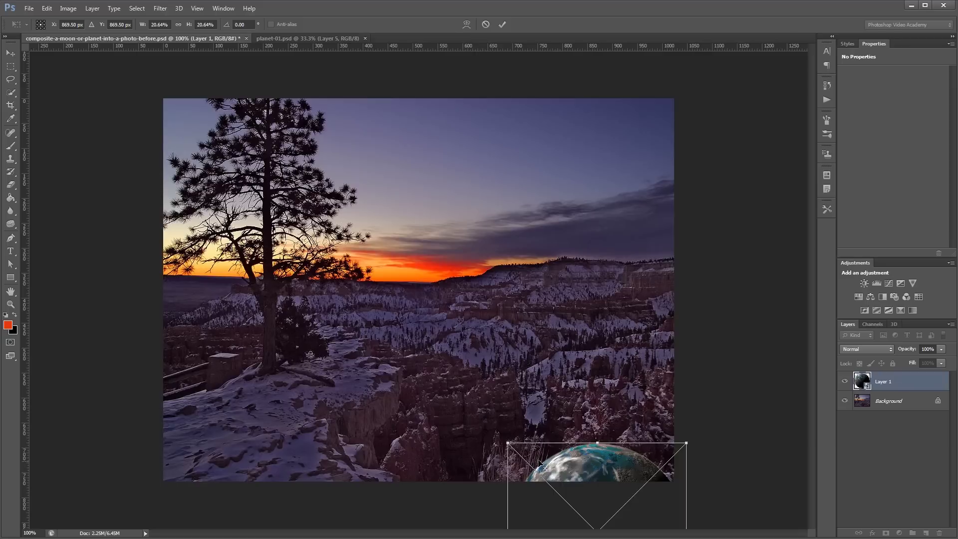
left_click_drag(590, 447, 533, 141)
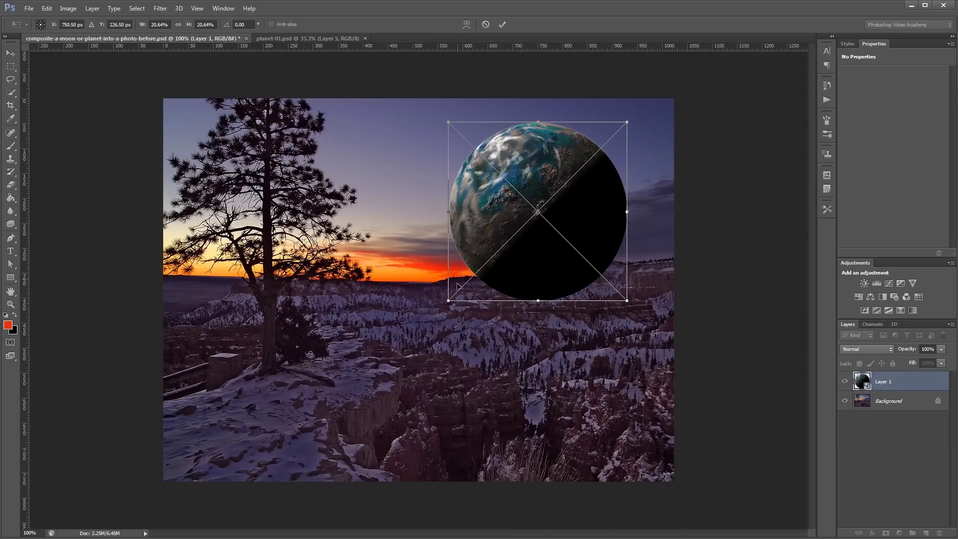
left_click_drag(449, 301, 441, 309)
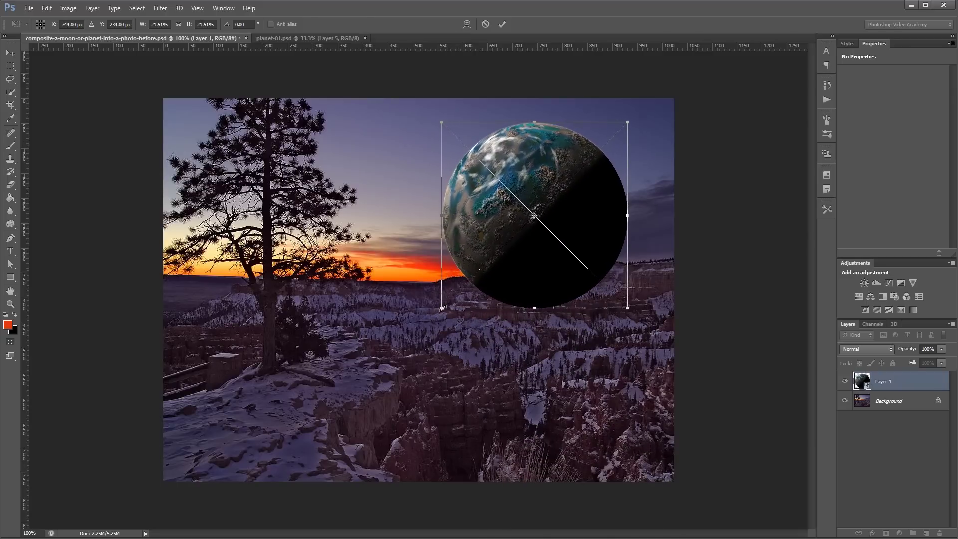
key("Return")
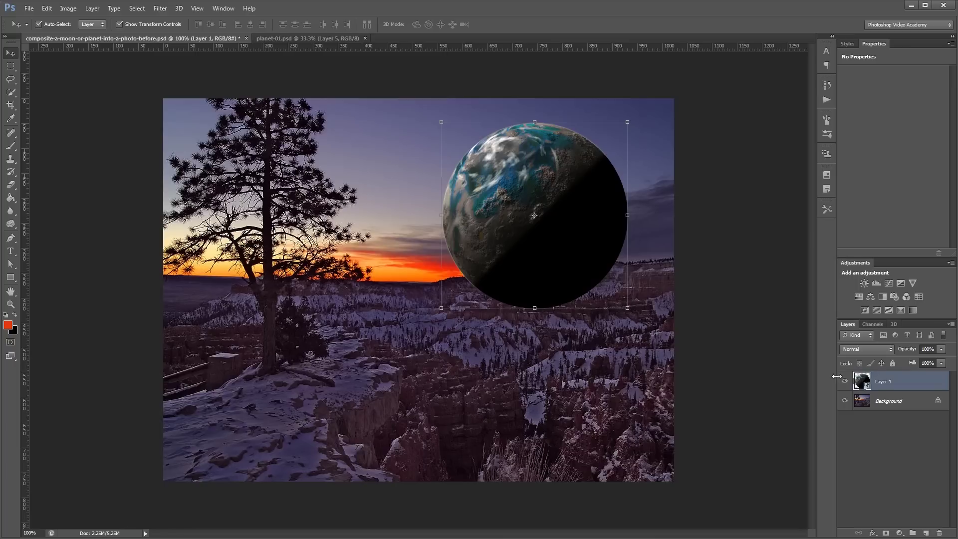
Hide Layer 1 and quick-select the right-hand canyon ridge on the Background layer
left_click(845, 382)
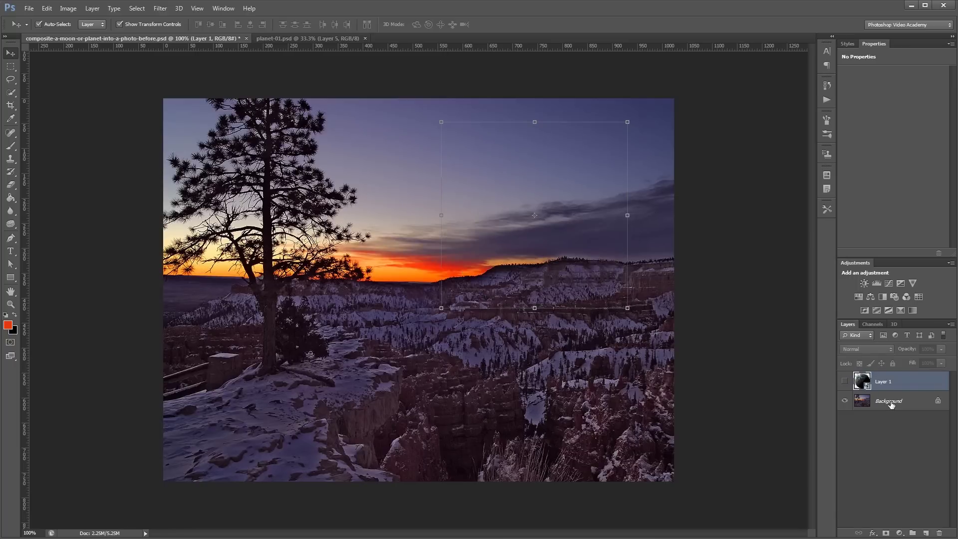
left_click(890, 403)
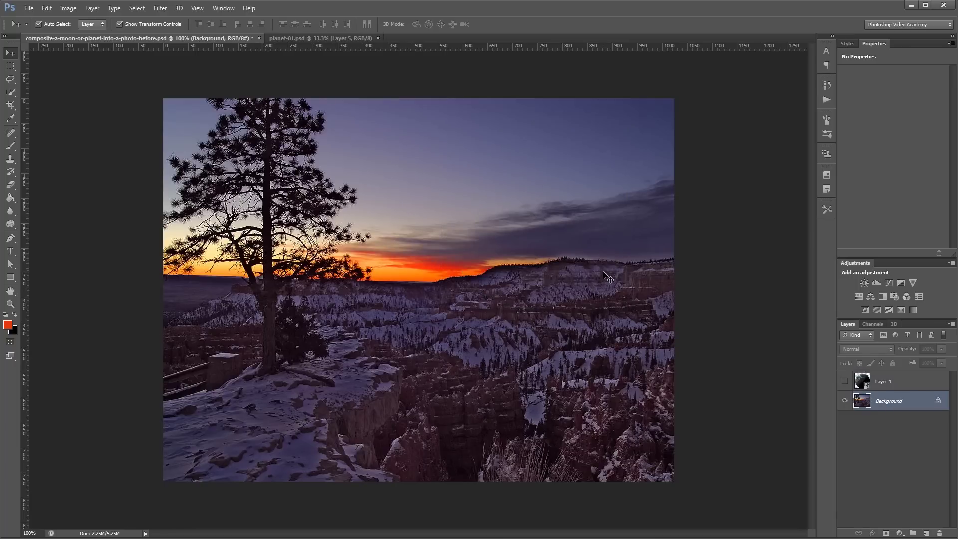
key("w")
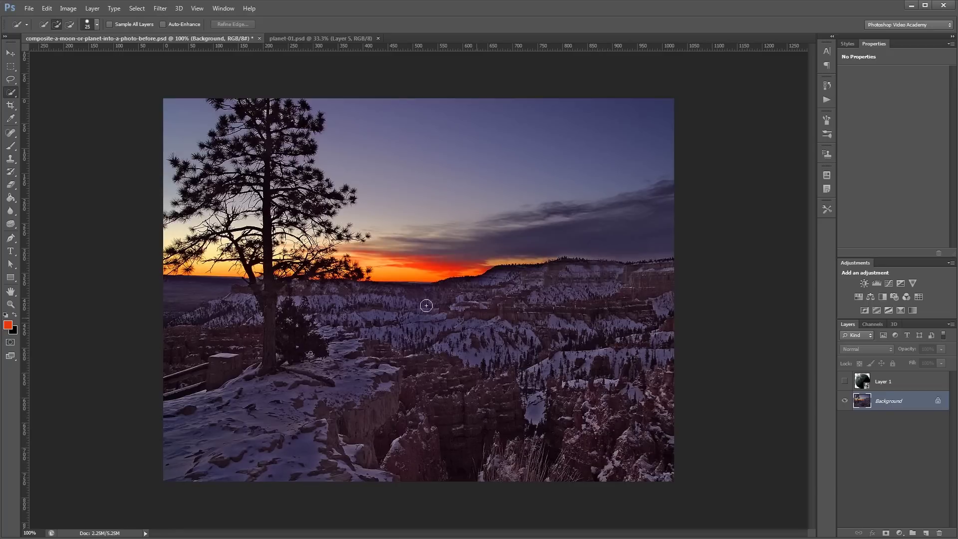
right_click(14, 91)
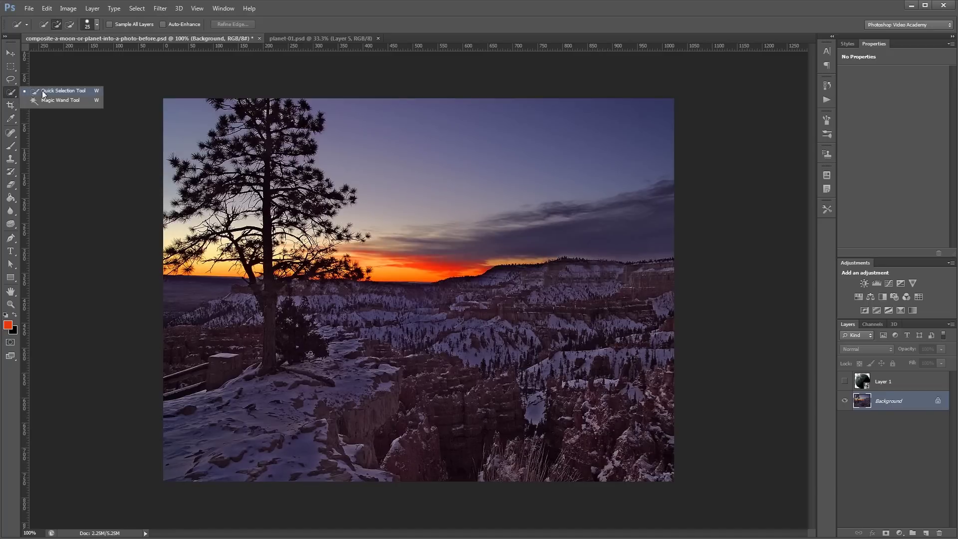
left_click(47, 92)
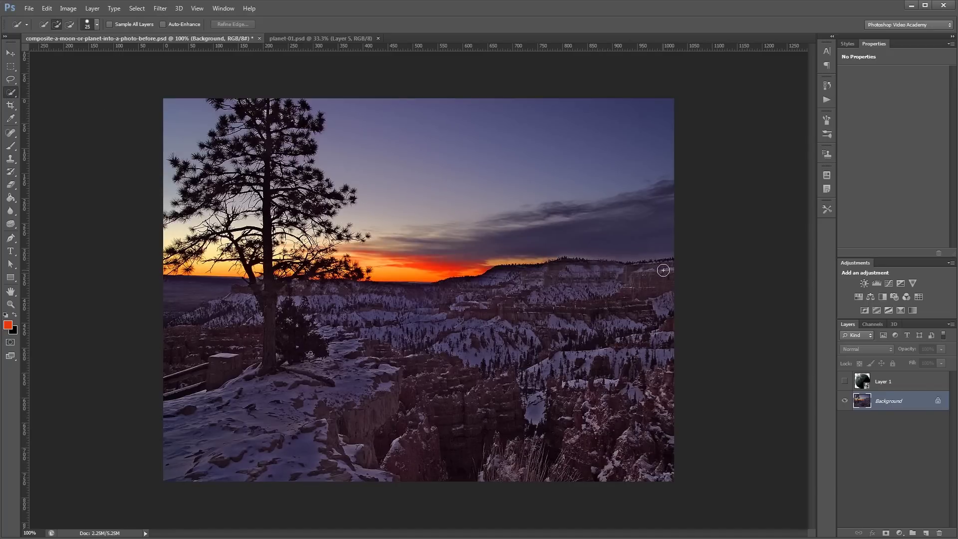
mouse_move(663, 270)
left_mouse_down()
mouse_move(563, 273)
mouse_move(411, 300)
mouse_move(422, 331)
mouse_move(457, 334)
mouse_move(500, 315)
mouse_move(594, 320)
mouse_move(648, 341)
mouse_move(628, 360)
mouse_move(470, 352)
mouse_move(473, 377)
mouse_move(539, 388)
mouse_move(610, 369)
mouse_move(451, 312)
left_mouse_up()
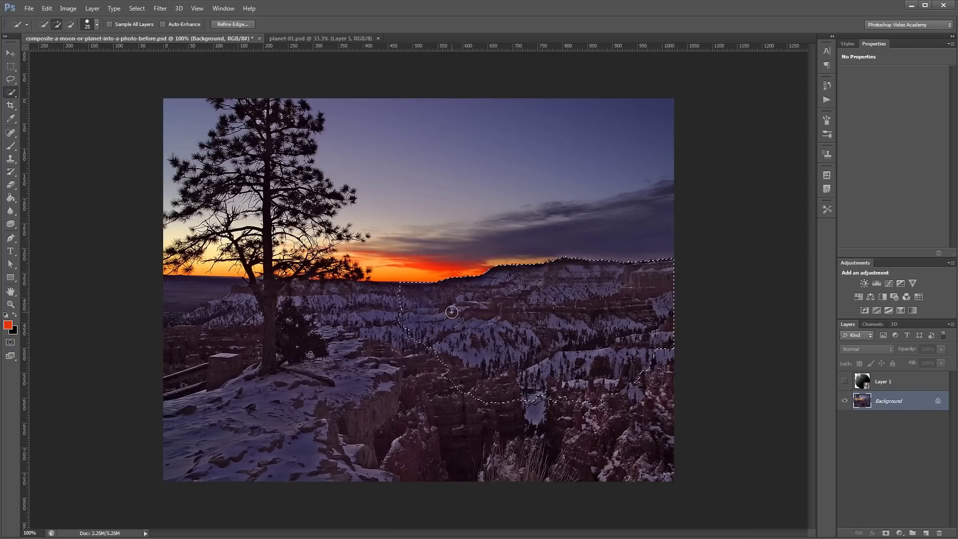
Refine the ridge selection's edge with Smooth 7 and increased Contrast
right_click(451, 312)
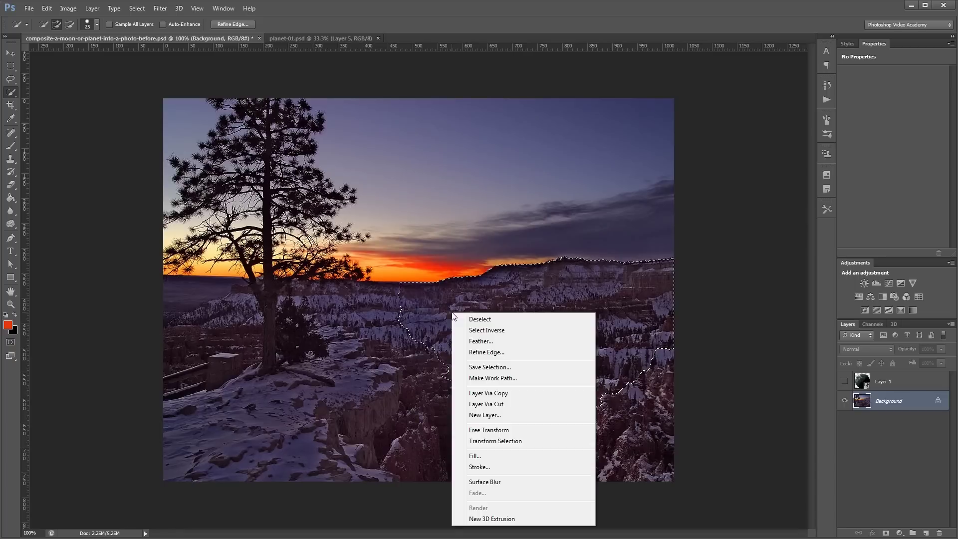
left_click(481, 352)
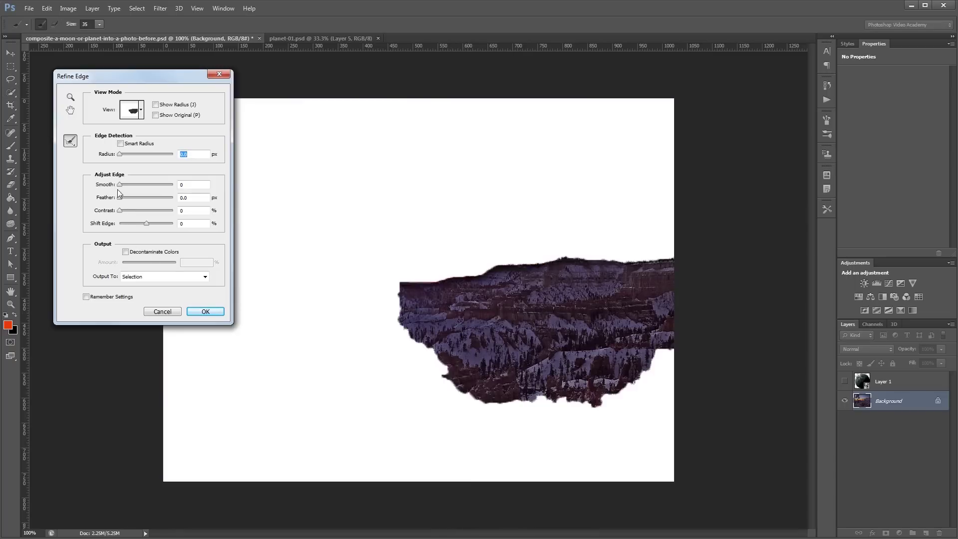
left_click_drag(119, 183, 121, 183)
left_click_drag(121, 210, 156, 210)
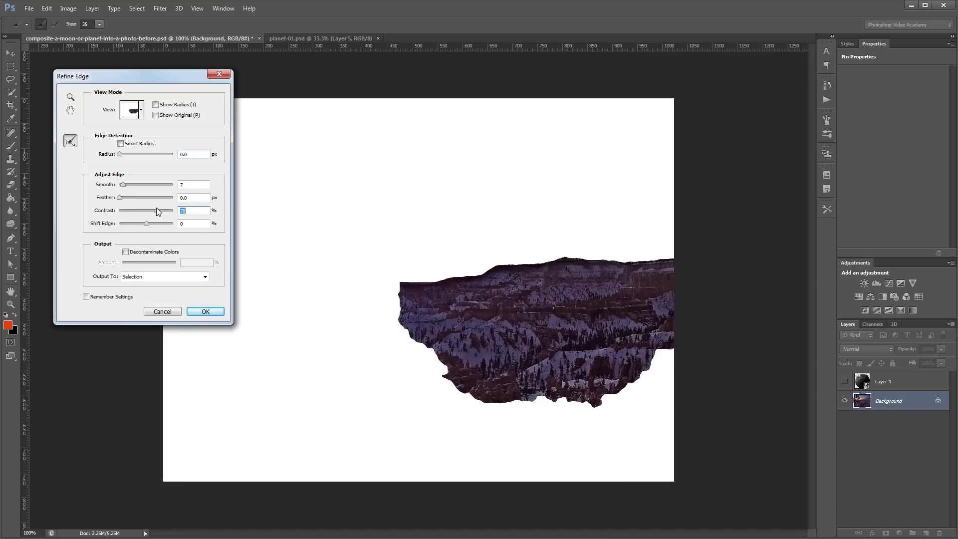
left_click(216, 312)
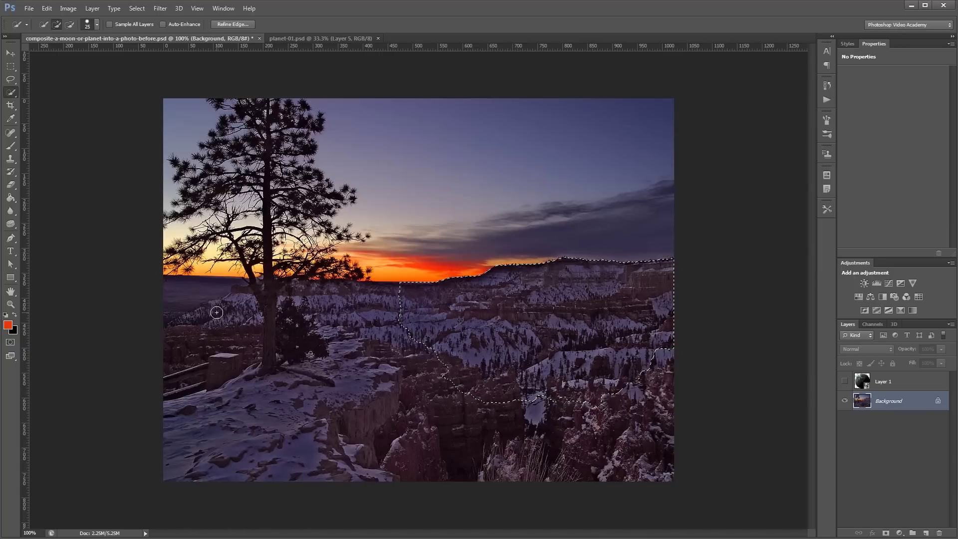
Show Layer 1, add a mask from the ridge selection, and invert it so the planet appears above the horizon
left_click(845, 381)
left_click(902, 383)
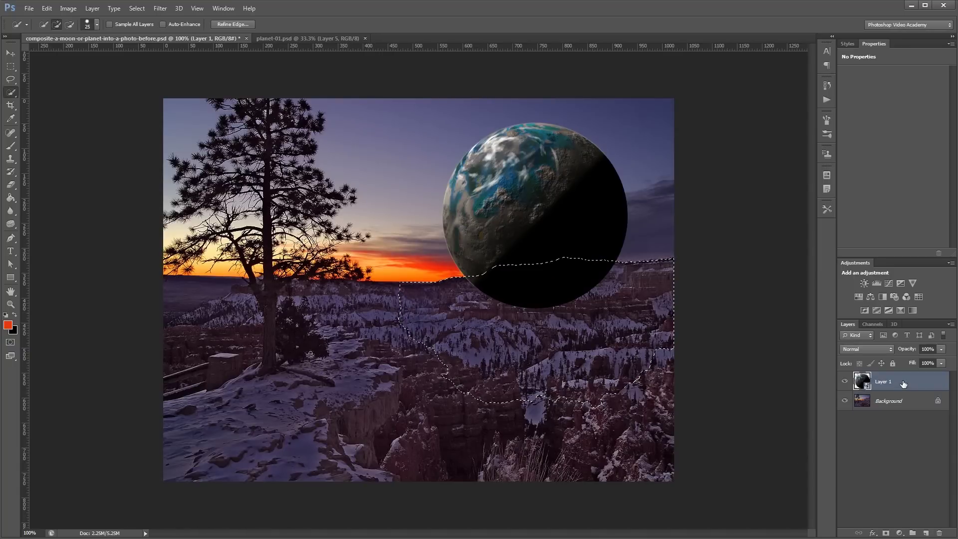
left_click(885, 532)
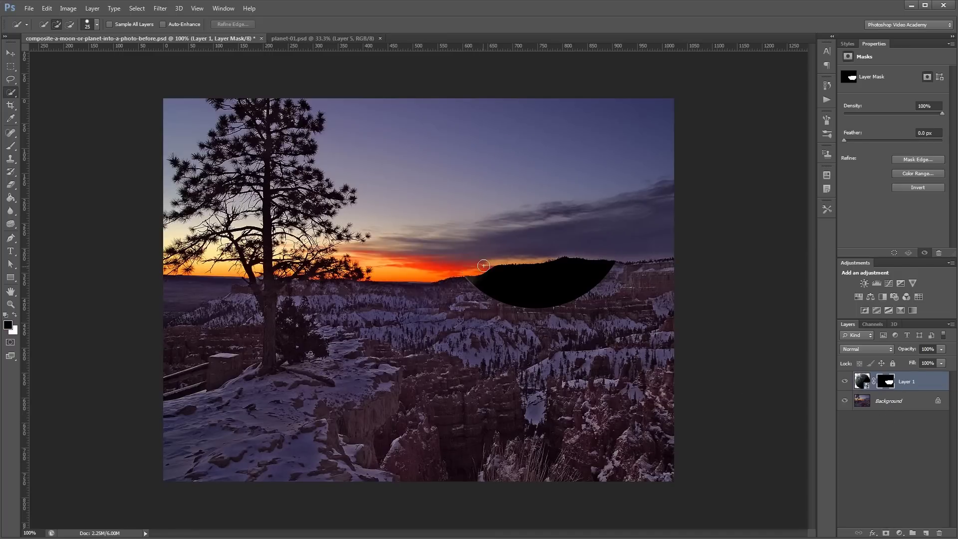
key("v")
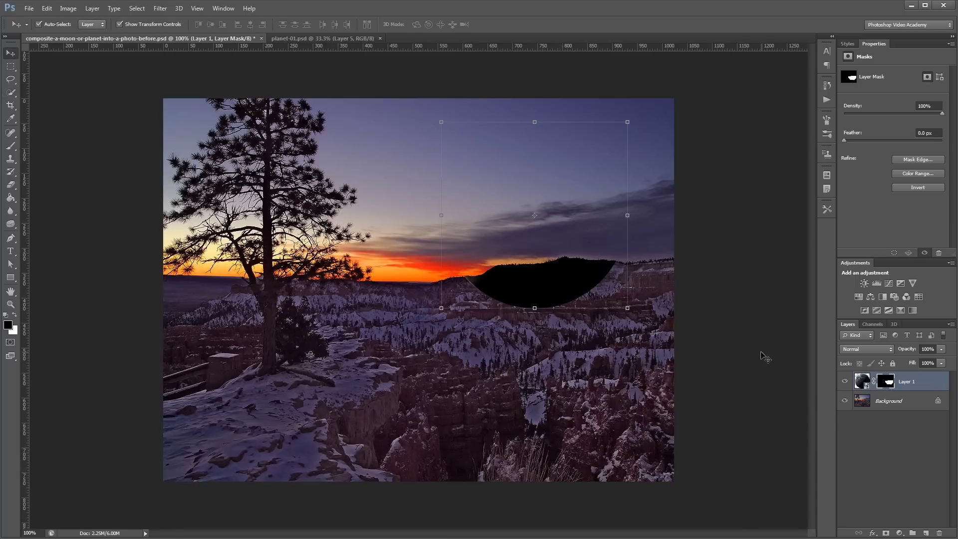
key("ctrl+i")
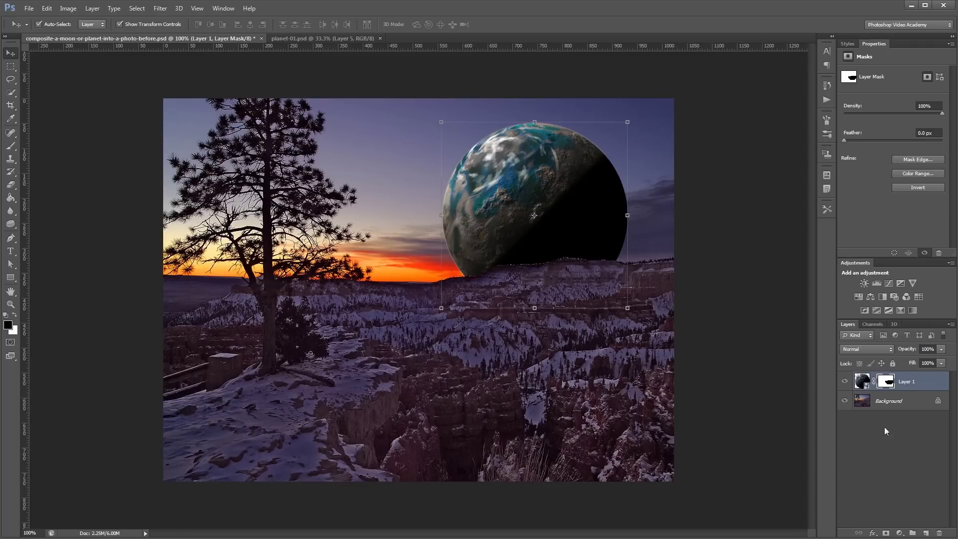
Set Layer 1 to Screen blend mode, then hide it and select the Background layer
left_click(866, 349)
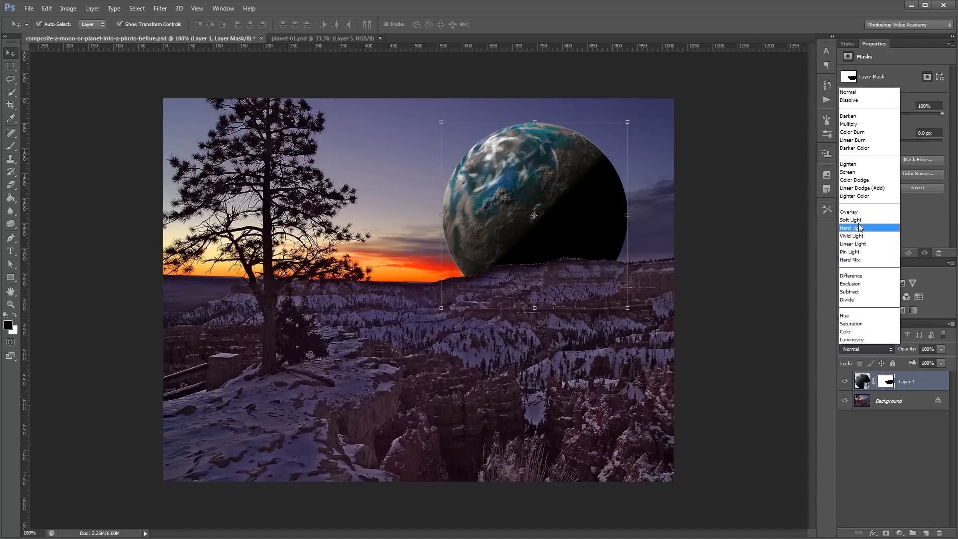
left_click(853, 171)
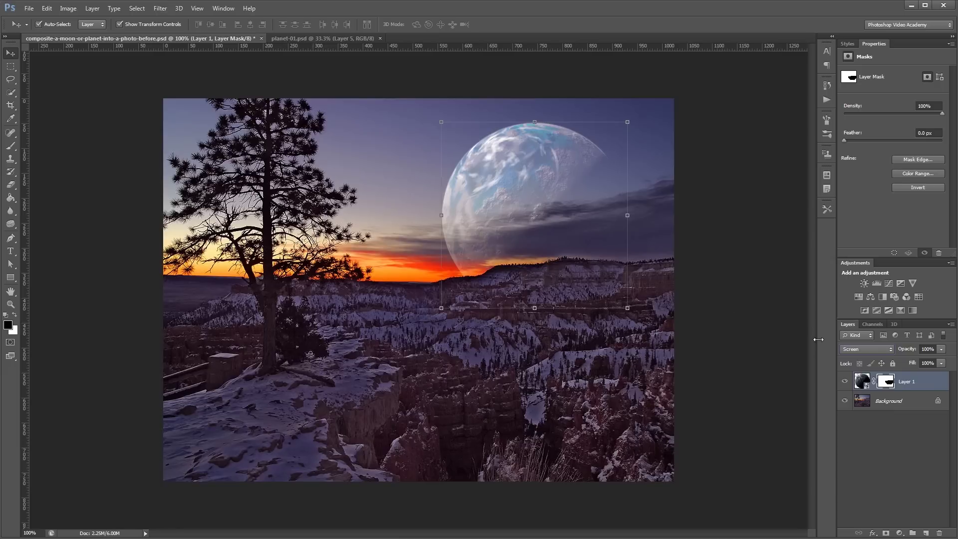
left_click(844, 383)
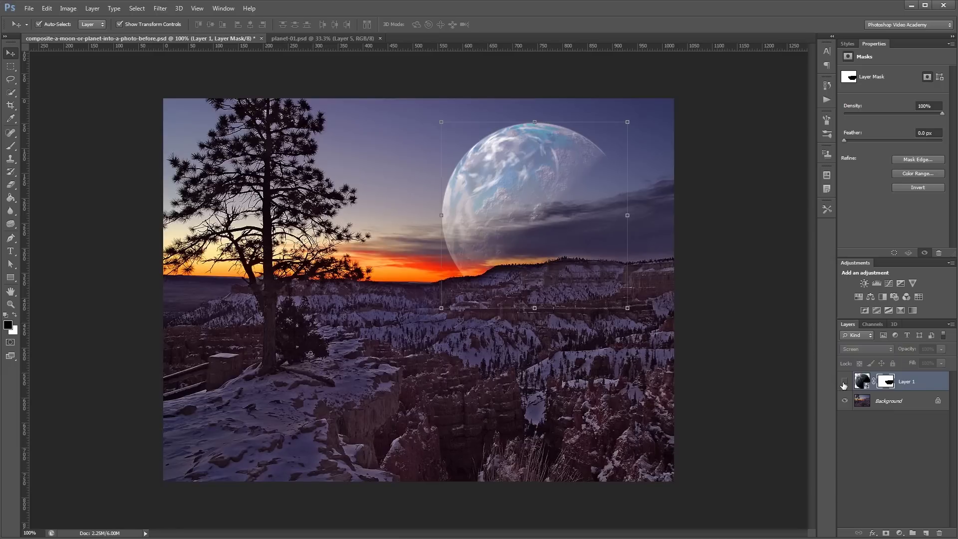
left_click(889, 407)
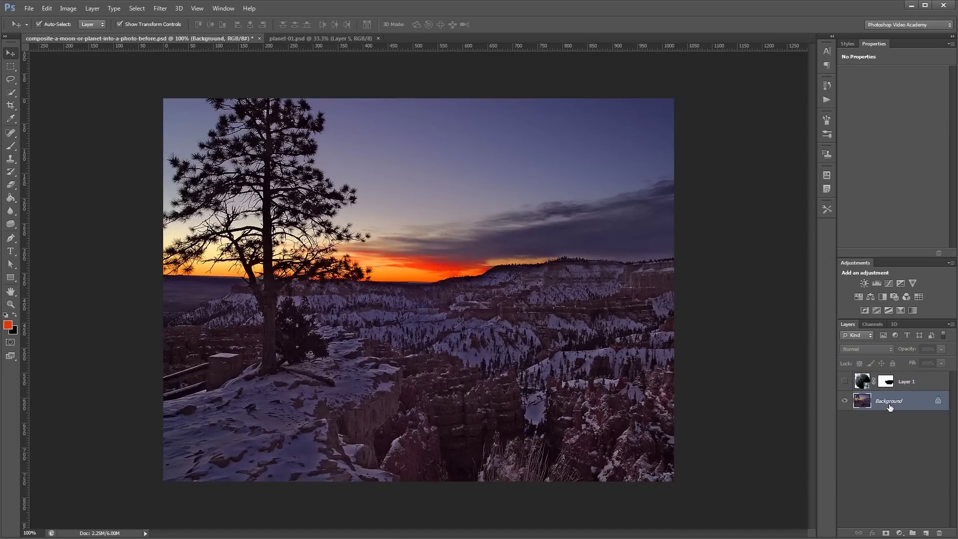
Use Color Range at Fuzziness 10 to select the dark clouds and snowy canyon, adding several cloud tones
left_click(137, 8)
left_click(164, 95)
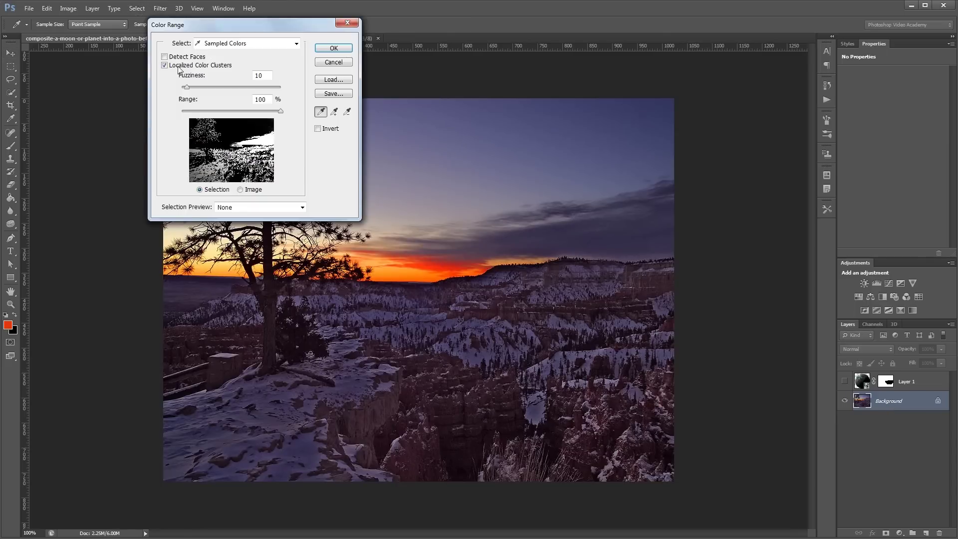
left_click_drag(226, 26, 174, 138)
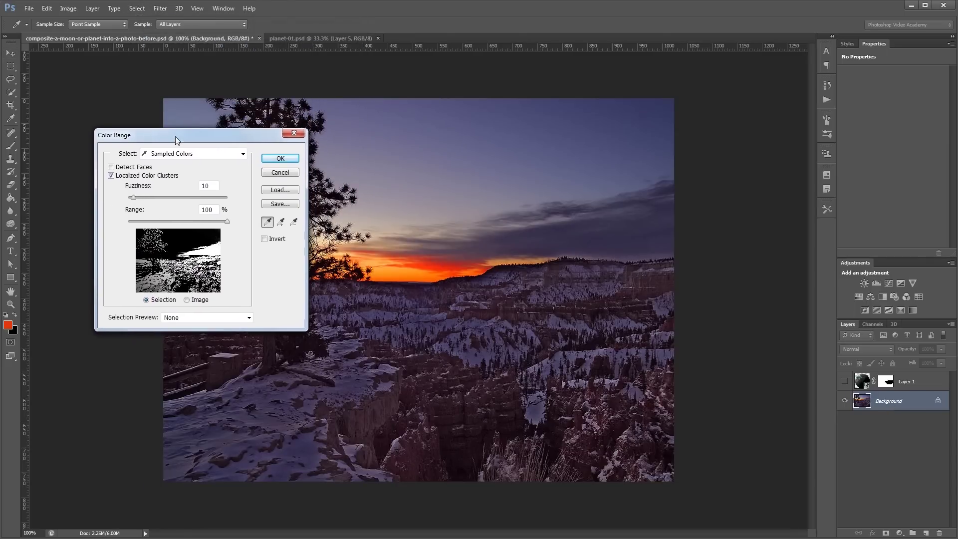
left_click(605, 236)
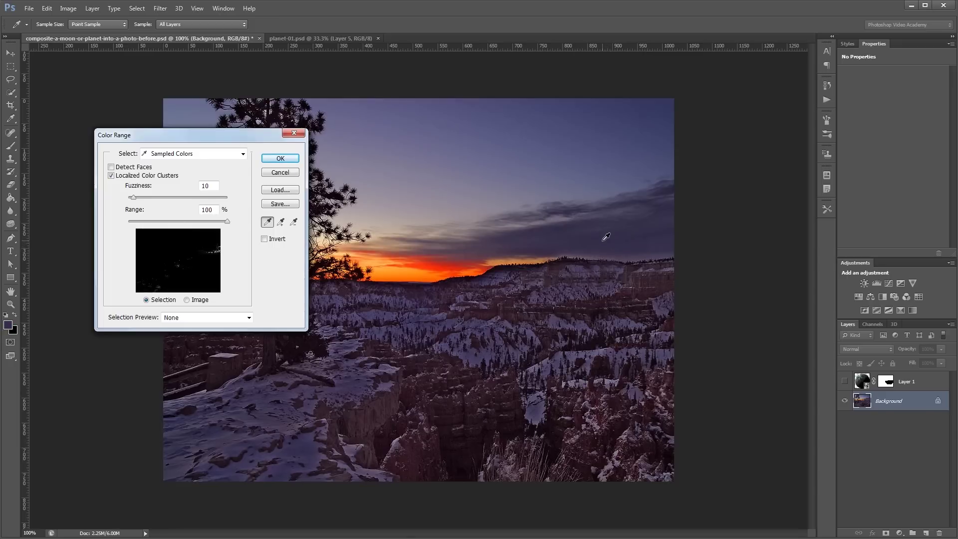
left_click(281, 222)
left_click(648, 238)
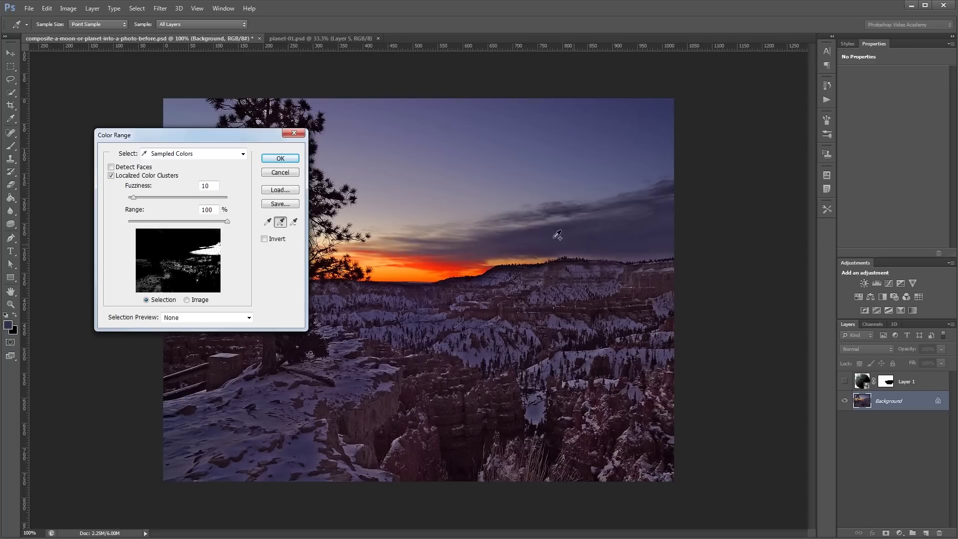
left_click_drag(535, 238, 474, 257)
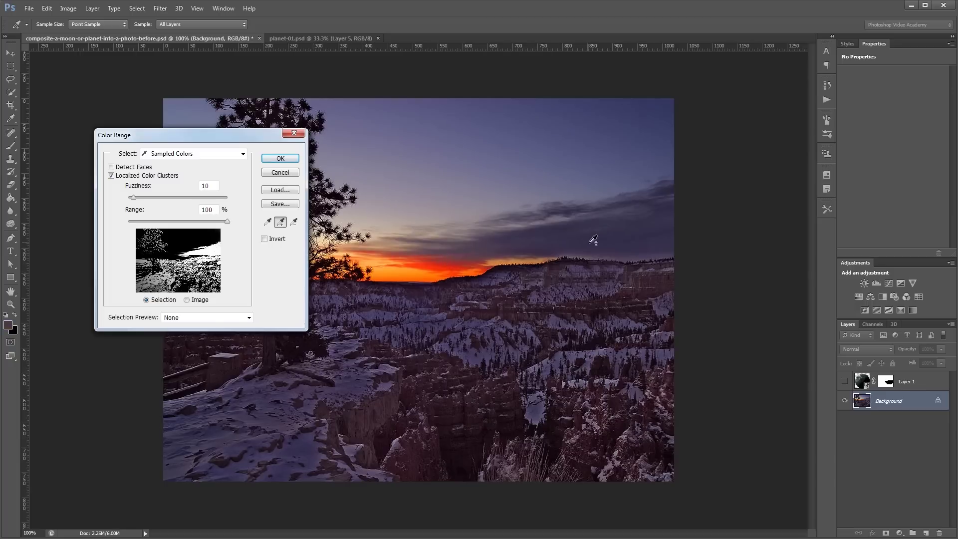
left_click(282, 159)
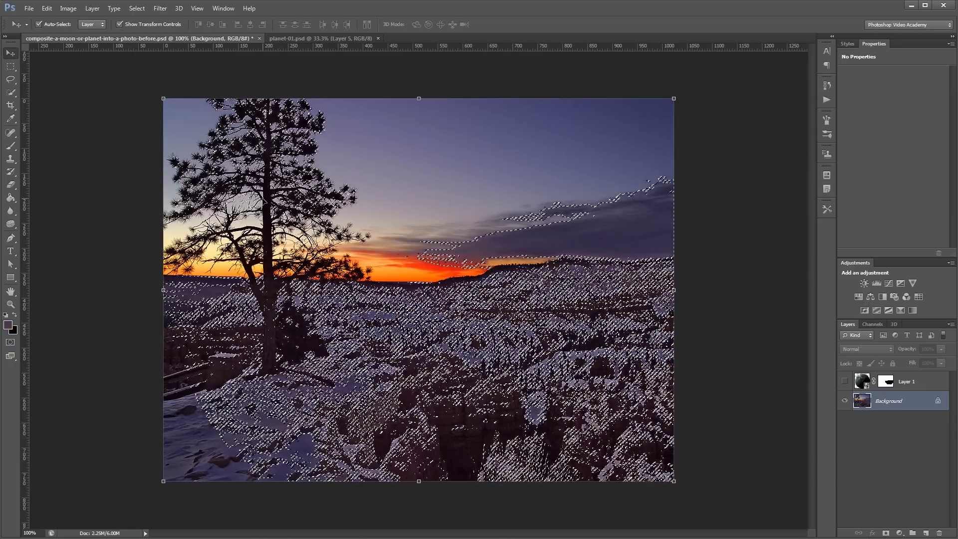
Refine the colour-range selection with Smooth 14 and Feather 2.3 px, then show Layer 1 again
key("l")
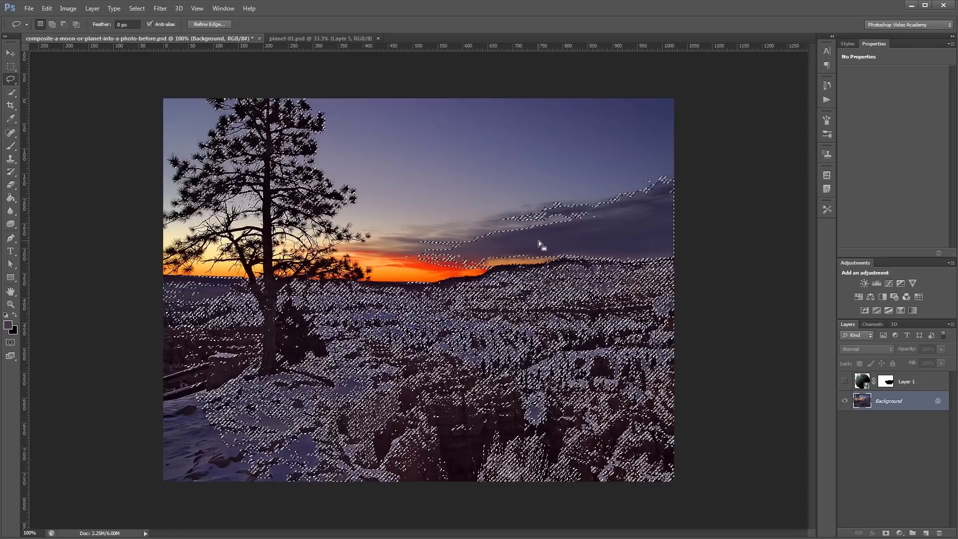
right_click(538, 241)
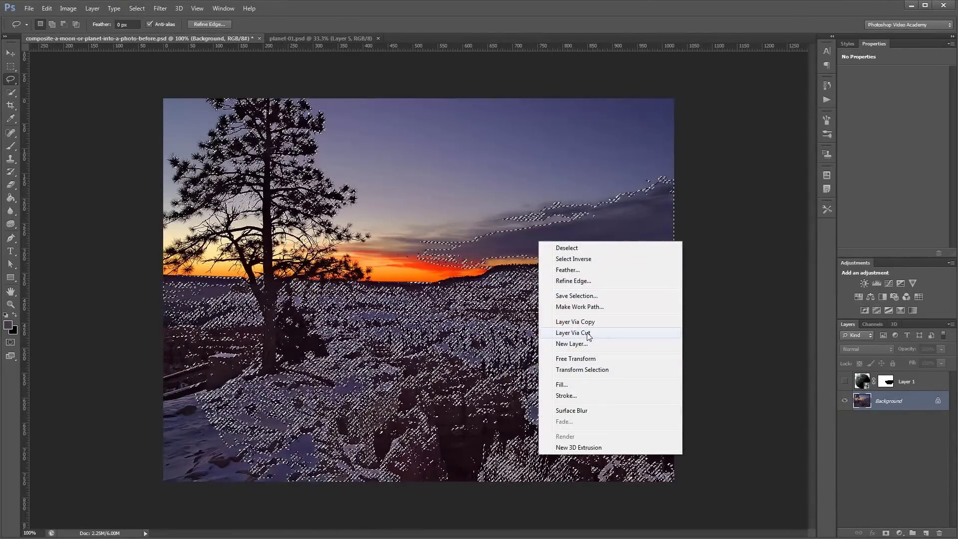
left_click(581, 280)
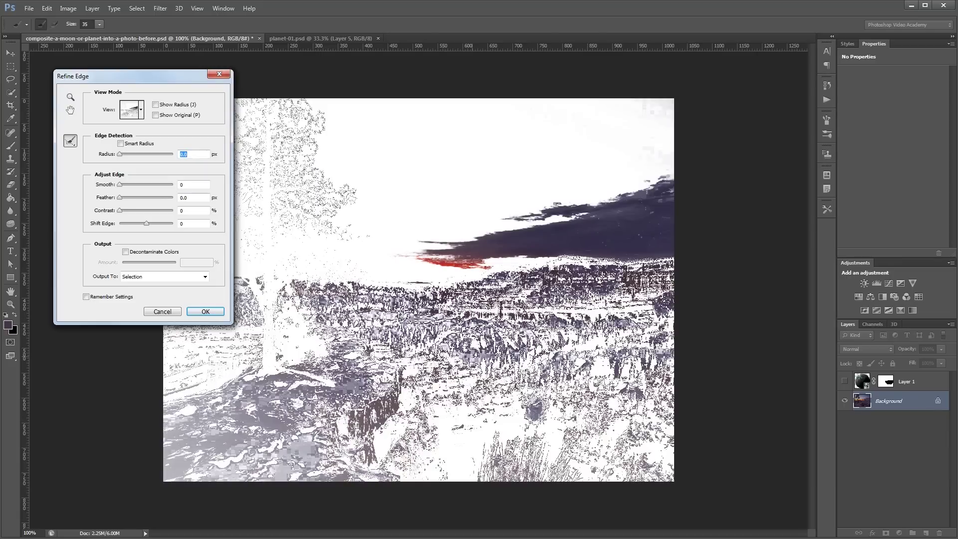
left_click(124, 185)
left_click_drag(125, 185, 126, 201)
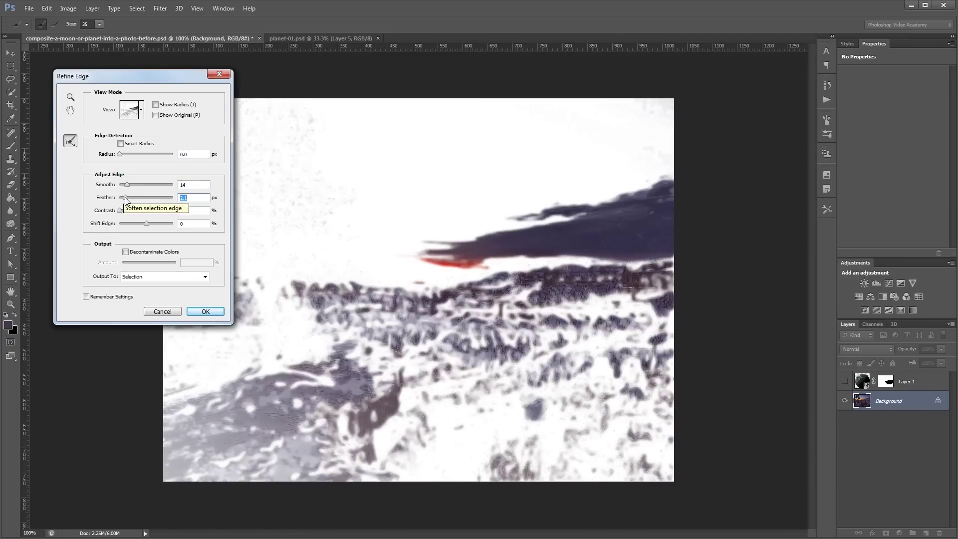
left_click(206, 312)
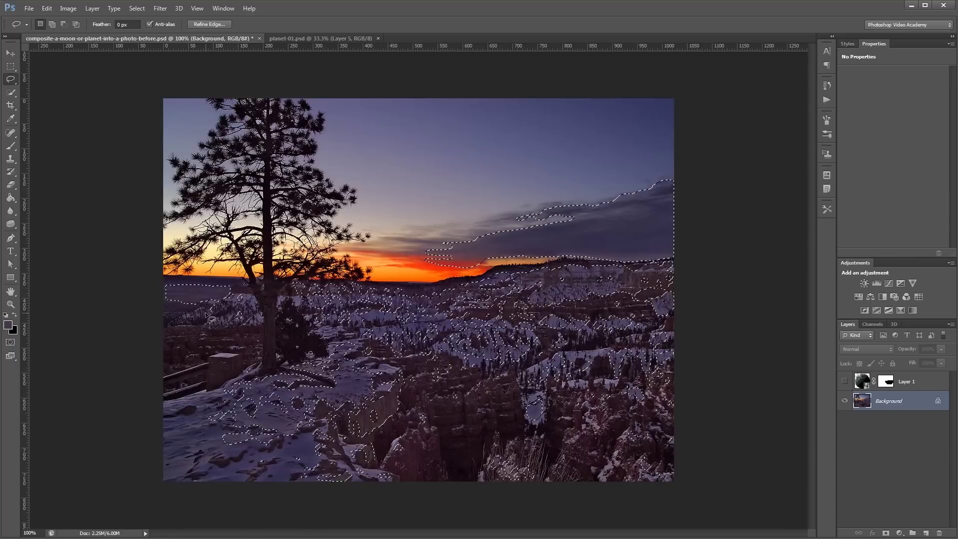
left_click(844, 381)
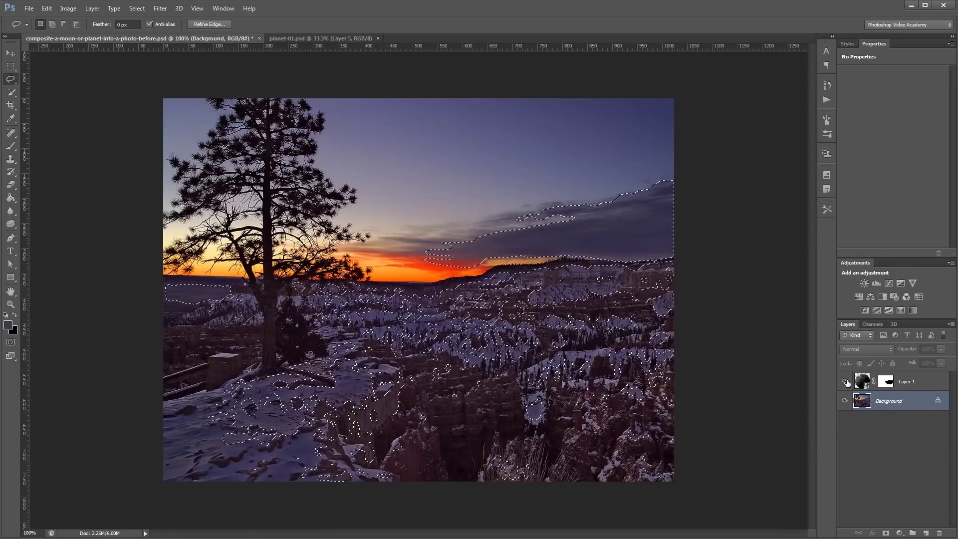
Paint black on Layer 1's mask over the selected clouds so they pass in front of the planet, then deselect
left_click(888, 383)
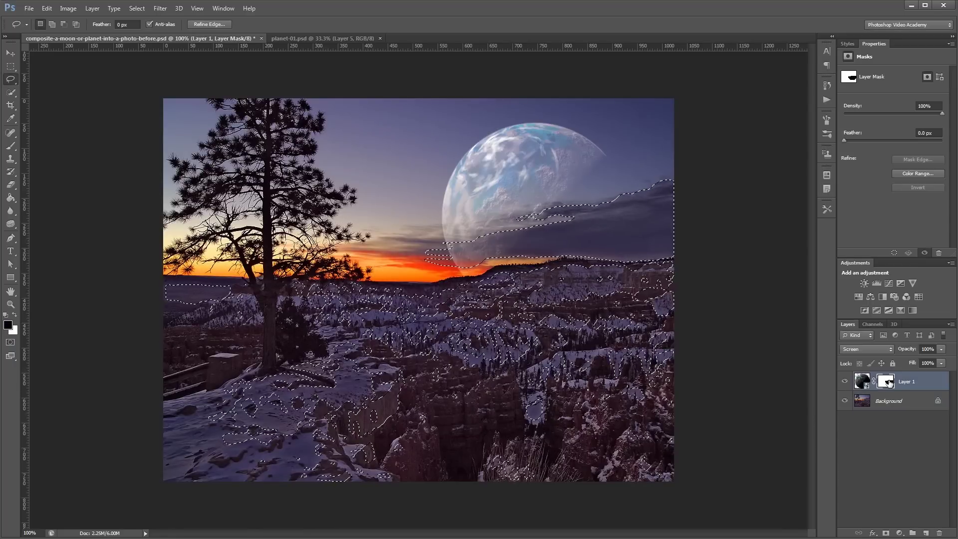
key("b")
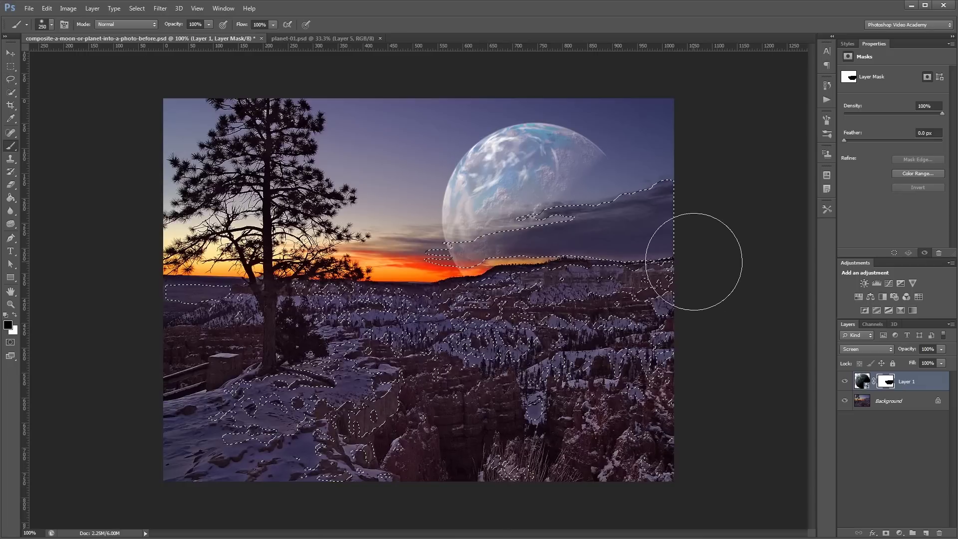
mouse_move(579, 217)
left_mouse_down()
mouse_move(636, 216)
mouse_move(523, 243)
mouse_move(401, 244)
left_mouse_up()
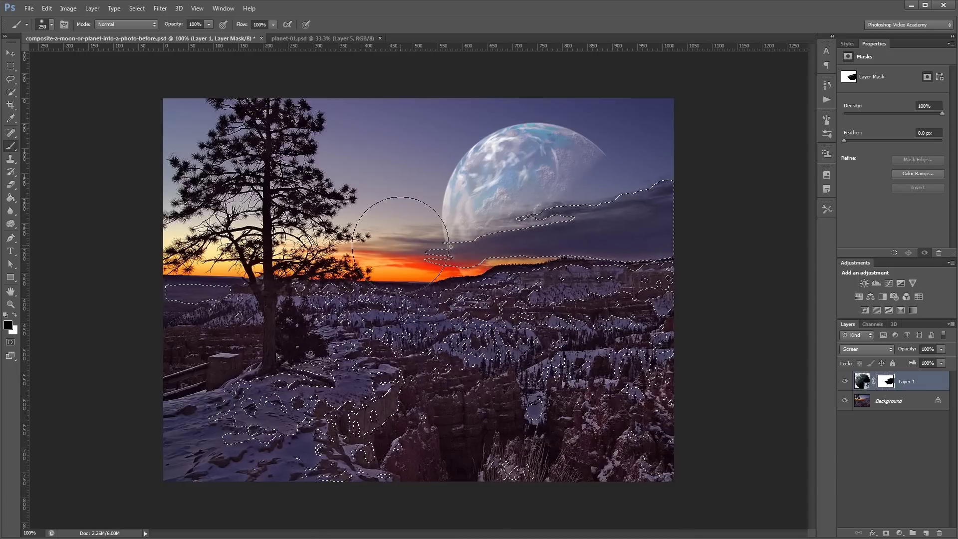
key("ctrl+d")
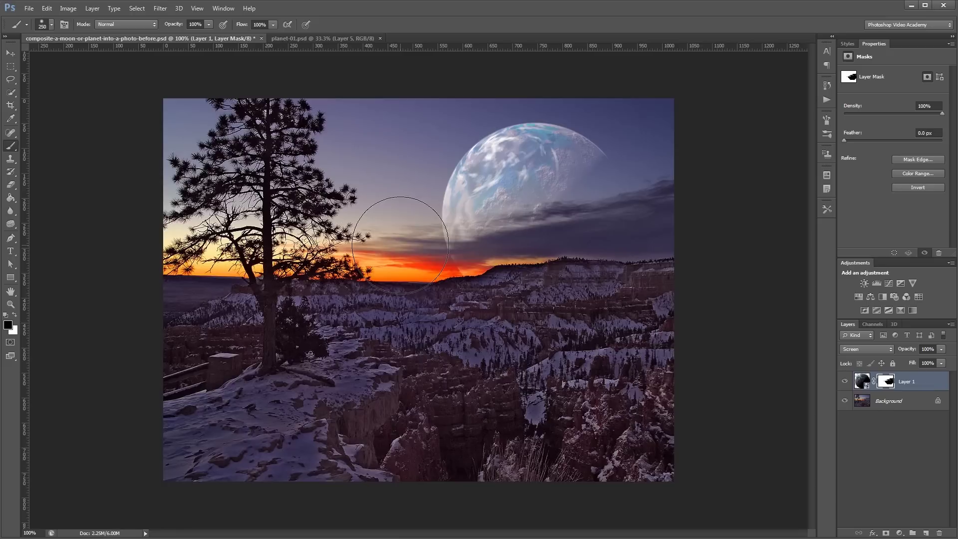
key("v")
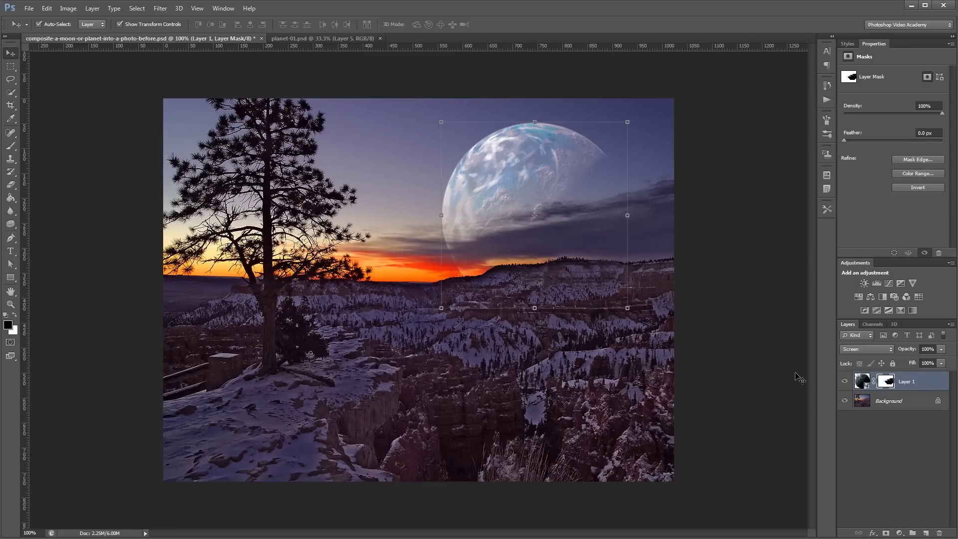
key("b")
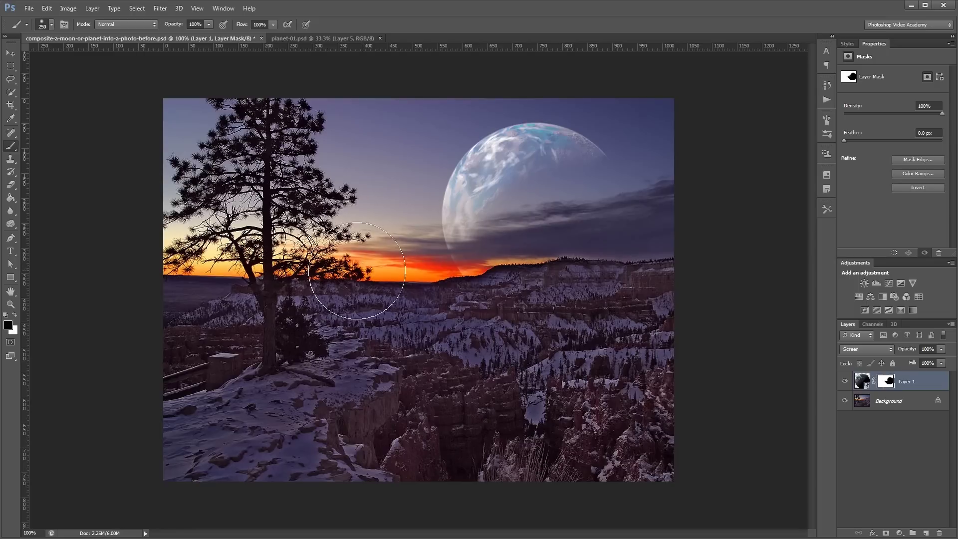
key("v")
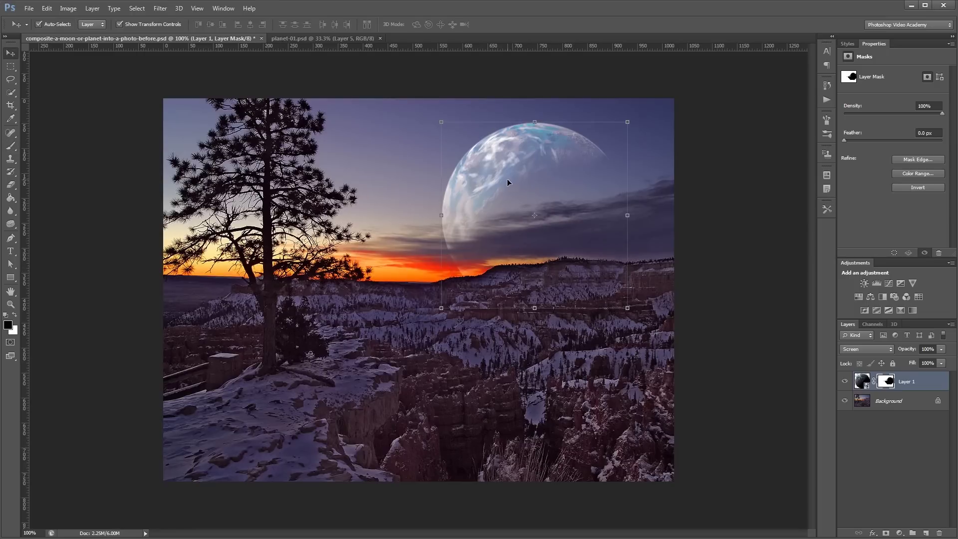
Add a Color Overlay to the planet using an orange-red sampled from the sunset sky
double_click(921, 381)
left_click_drag(713, 335, 214, 127)
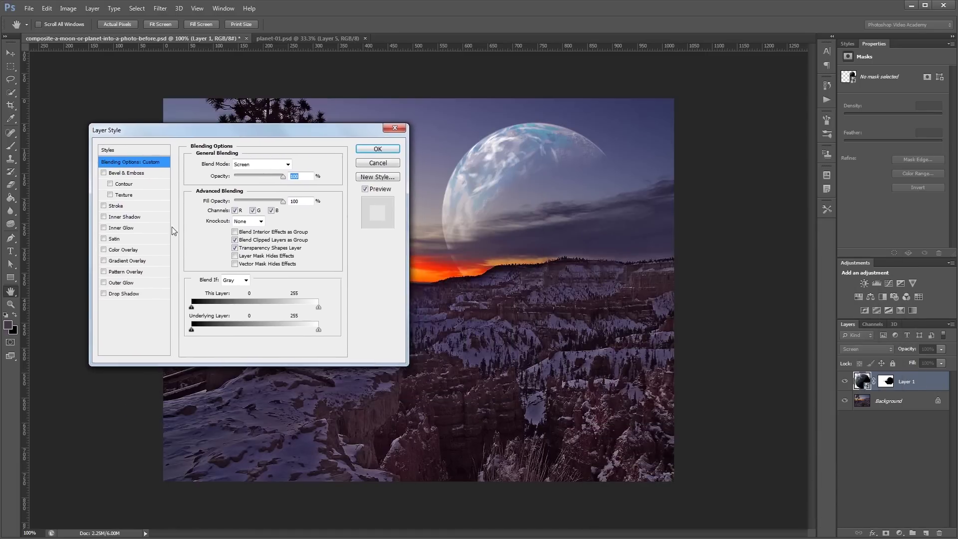
left_click(129, 251)
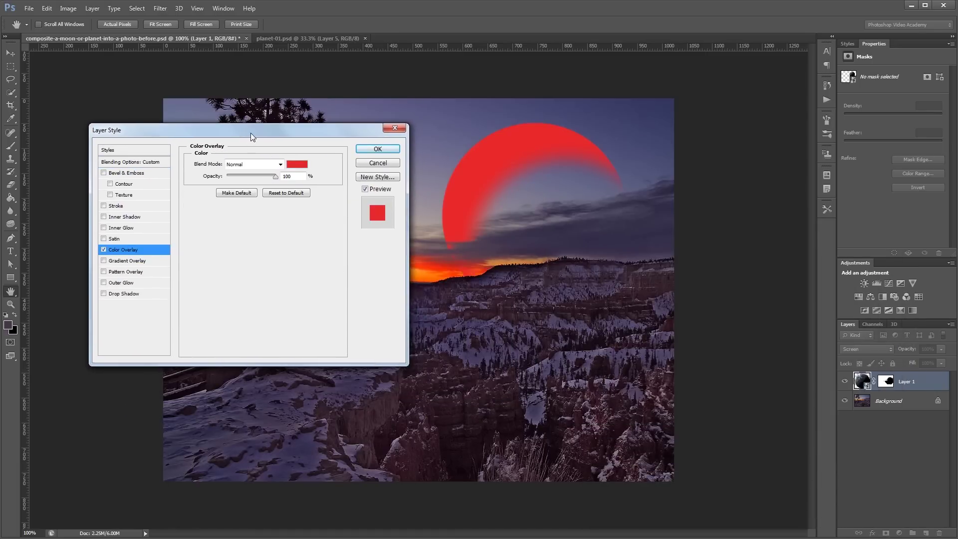
left_click_drag(250, 132, 199, 116)
left_click(245, 149)
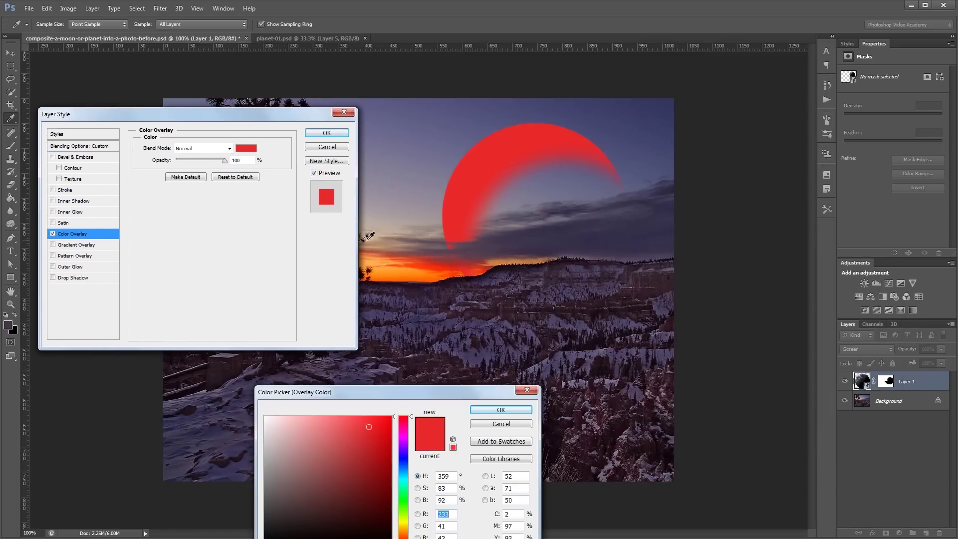
left_click(415, 261)
left_click(417, 263)
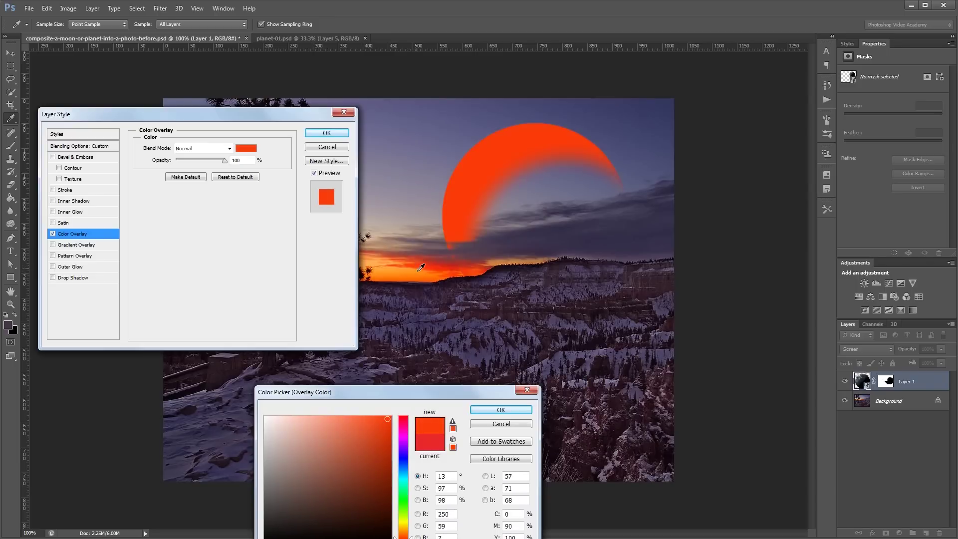
left_click_drag(485, 392, 487, 277)
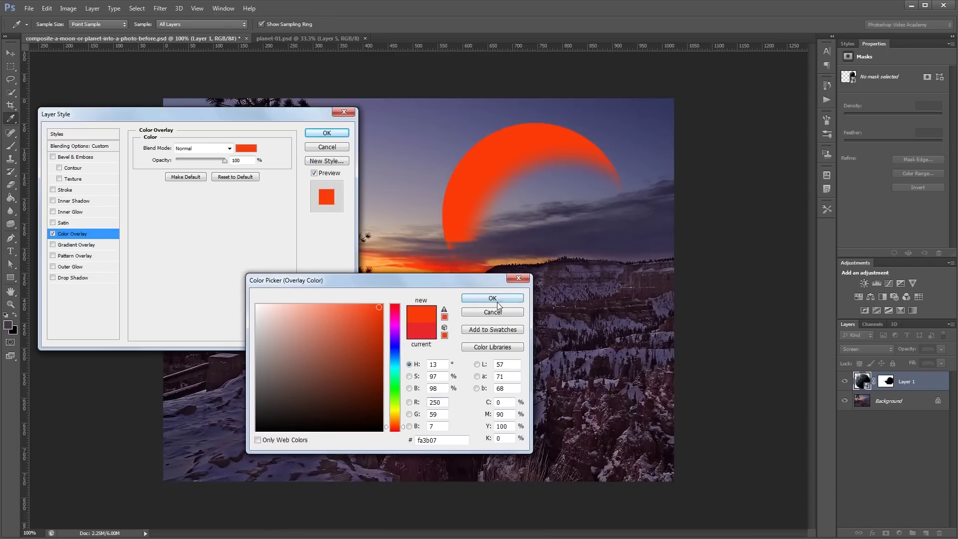
left_click(497, 299)
Set the overlay to Color blend mode at about 15% opacity and apply it
left_click(209, 150)
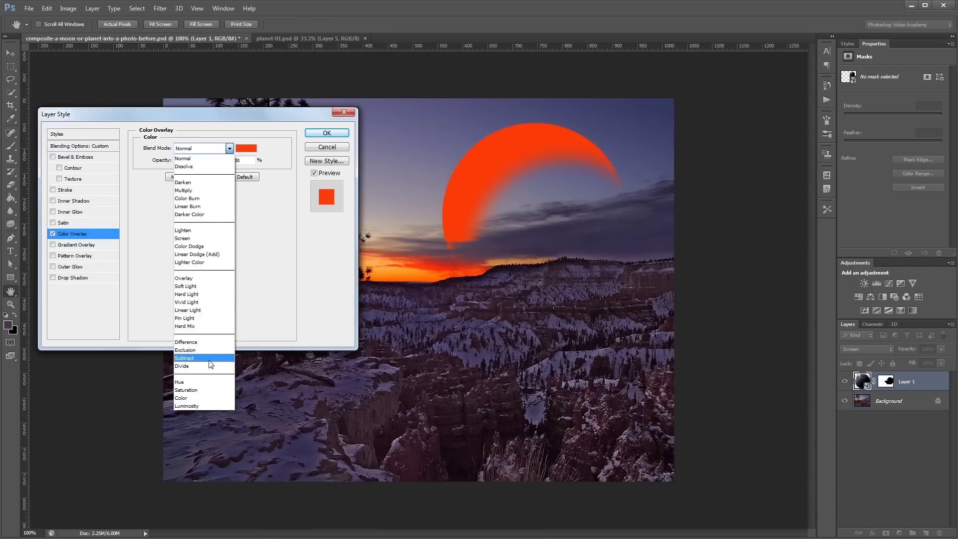
left_click(199, 398)
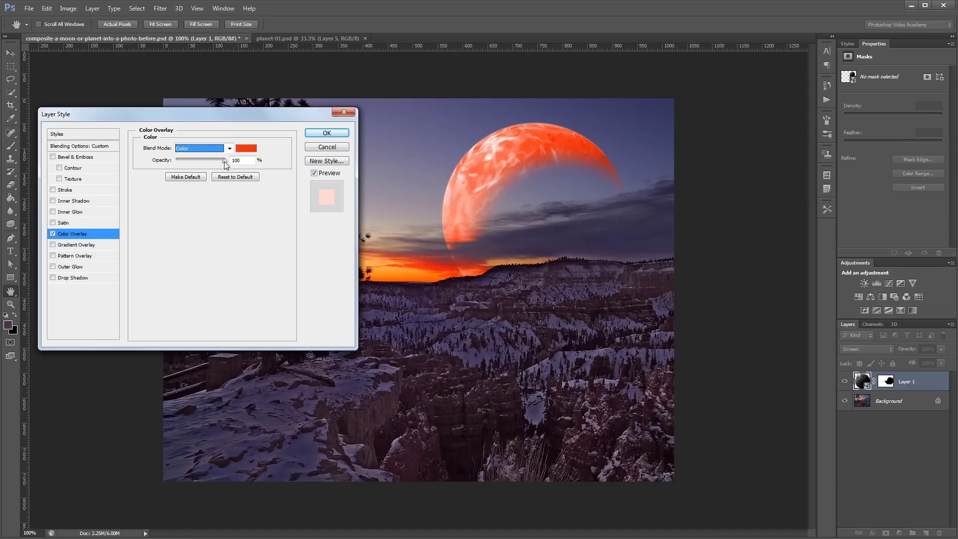
left_click_drag(223, 161, 211, 161)
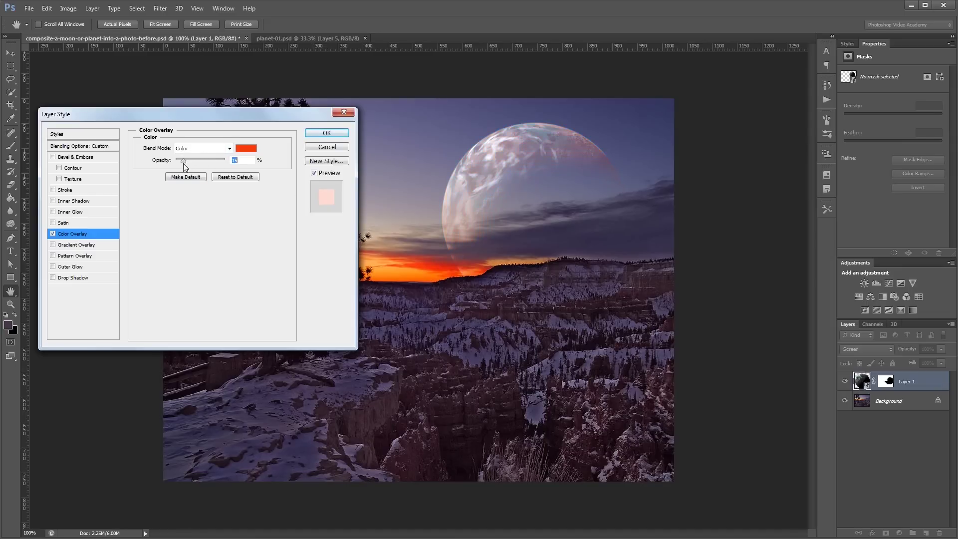
left_click(326, 133)
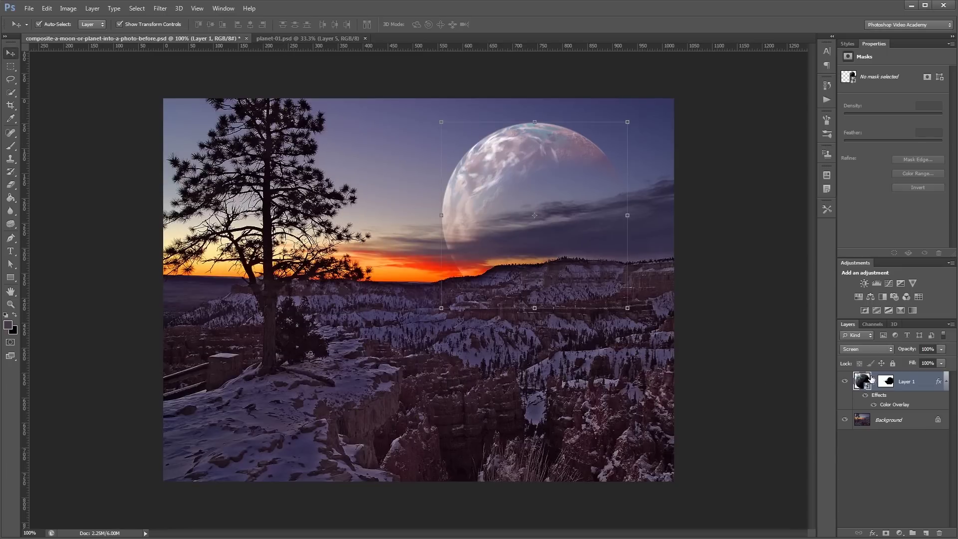
Duplicate the planet layer
right_click(918, 383)
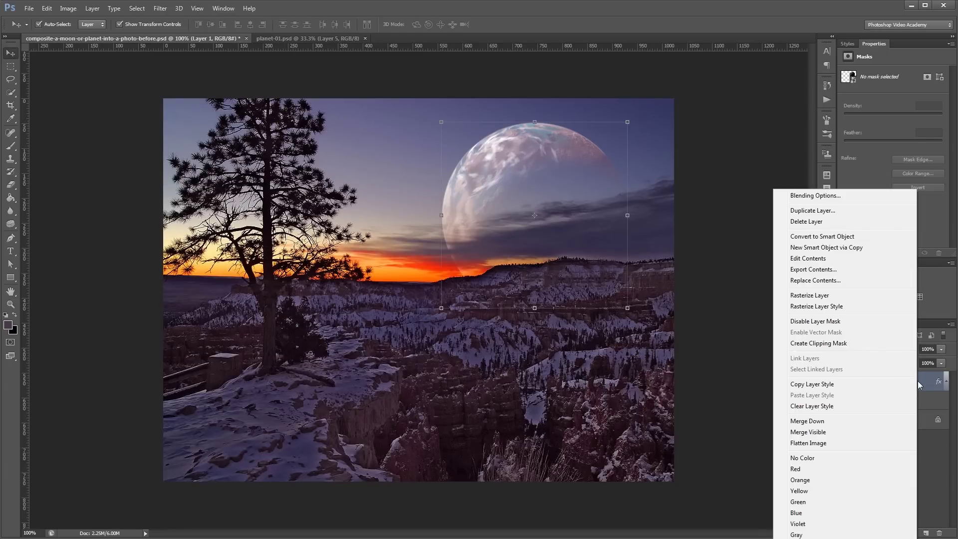
left_click(837, 210)
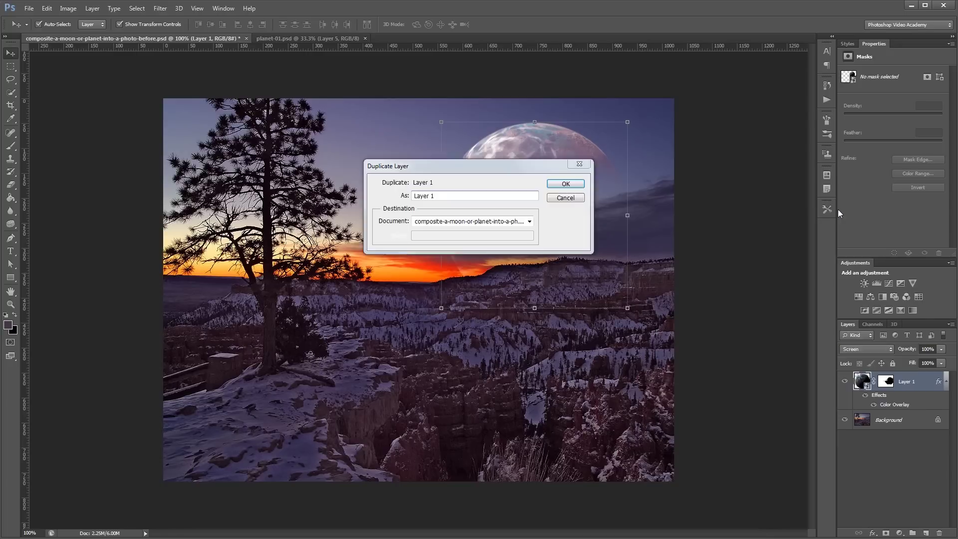
left_click(566, 183)
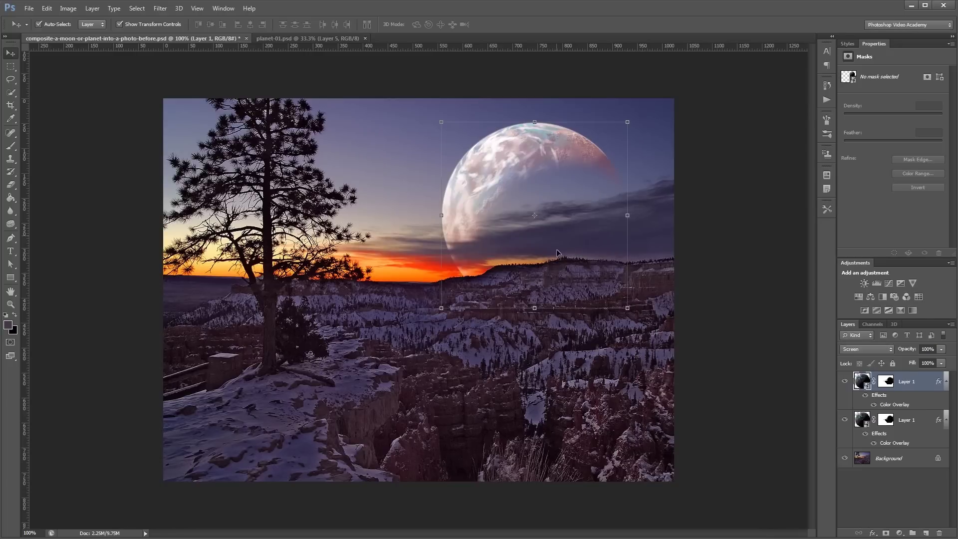
With a 175 px brush, paint black on the top copy's mask over the planet's lower-right side
left_click(886, 381)
key("b")
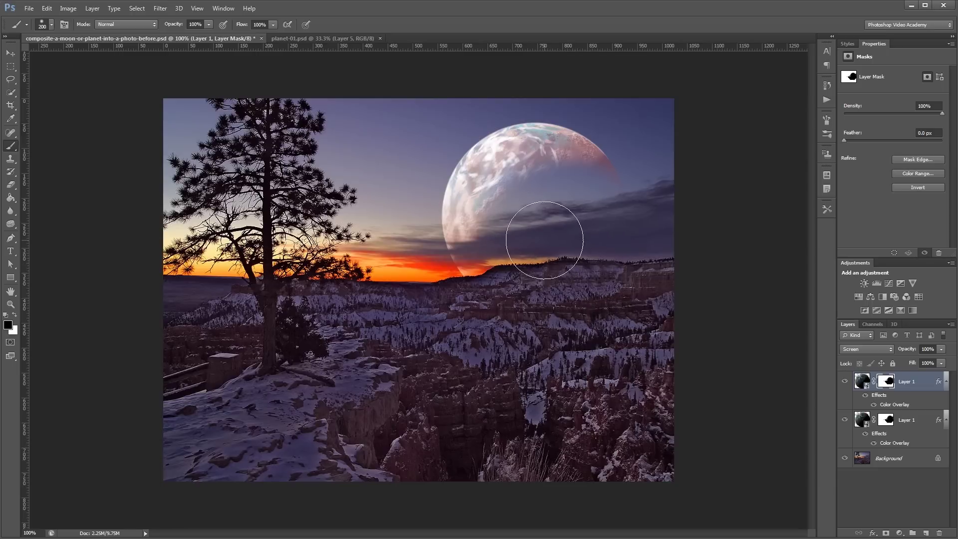
key("bracketleft")
key("bracketleft")
mouse_move(513, 255)
left_mouse_down()
mouse_move(524, 206)
mouse_move(555, 204)
mouse_move(562, 215)
mouse_move(524, 201)
mouse_move(511, 240)
mouse_move(504, 219)
mouse_move(516, 197)
mouse_move(541, 187)
mouse_move(572, 211)
left_mouse_up()
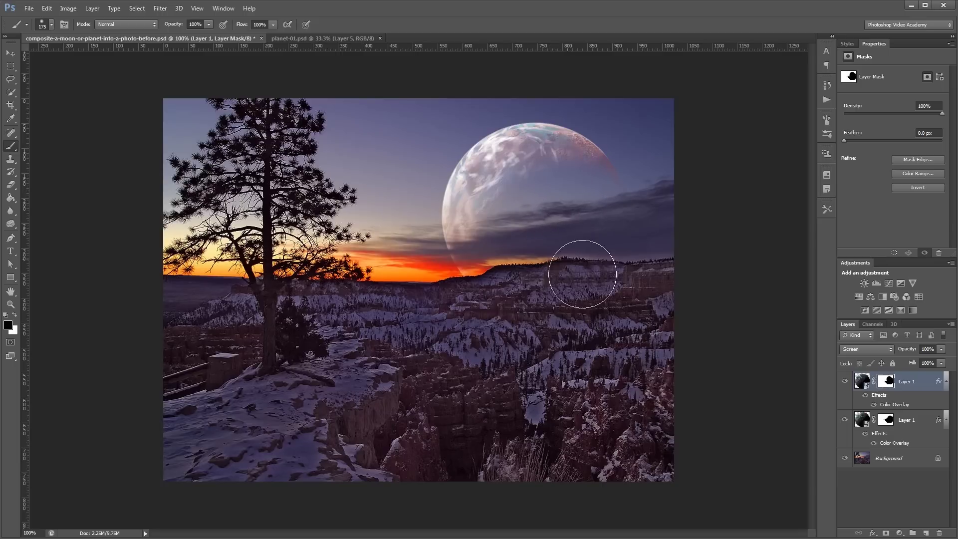
Toggle each planet copy's visibility to check the crescent highlight, then deselect the layers
left_click(844, 420)
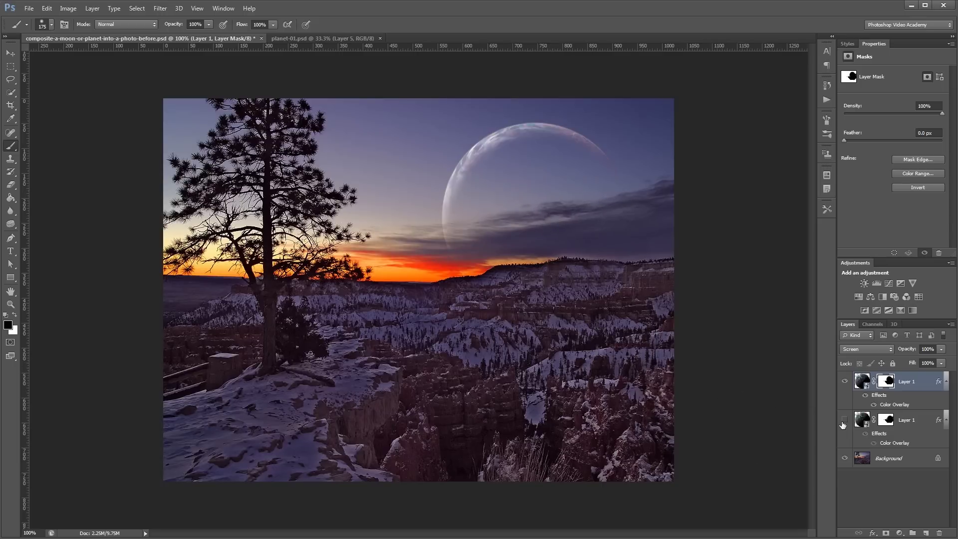
key("v")
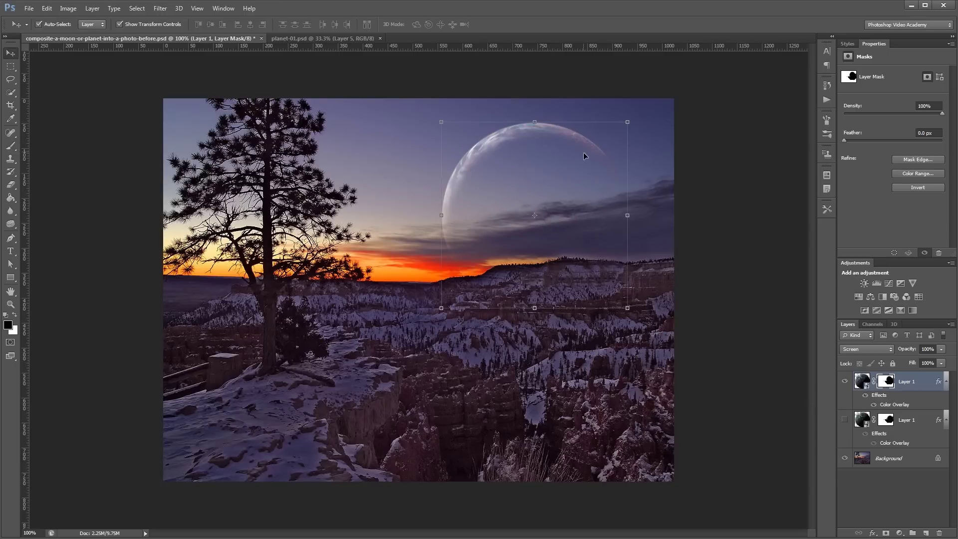
left_click(844, 420)
left_click(844, 381)
left_click(844, 382)
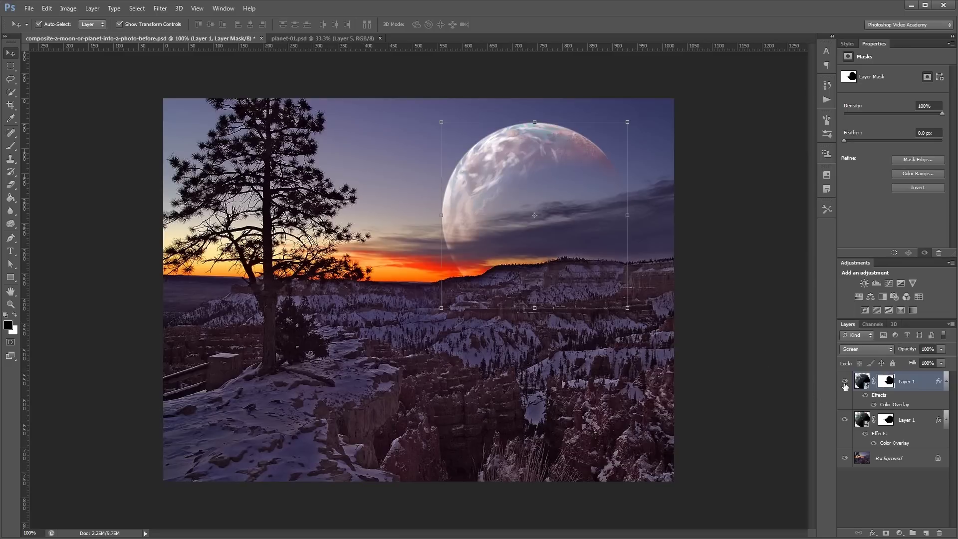
left_click(844, 382)
left_click(844, 382)
left_click(734, 393)
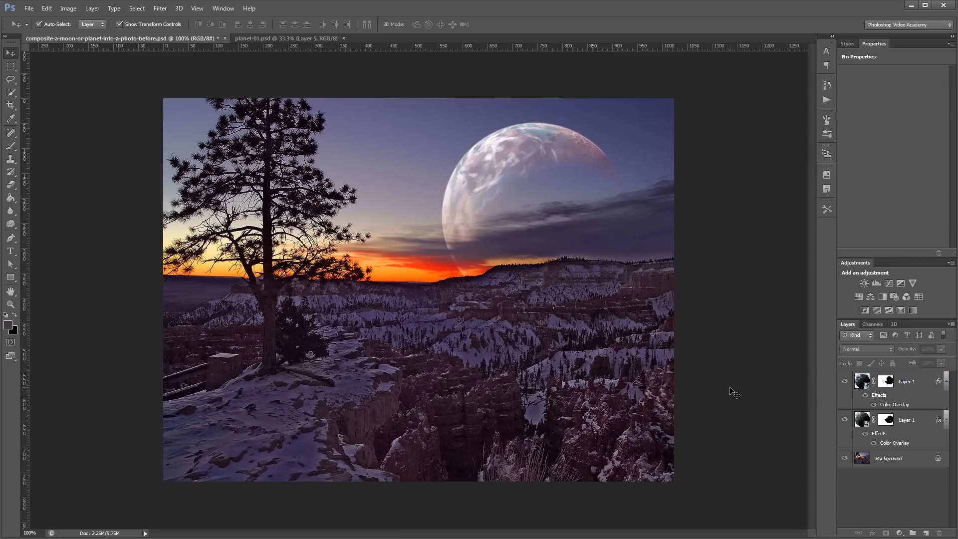
Raise the top planet copy's Color Overlay opacity to 26% for a stronger red tint
double_click(891, 405)
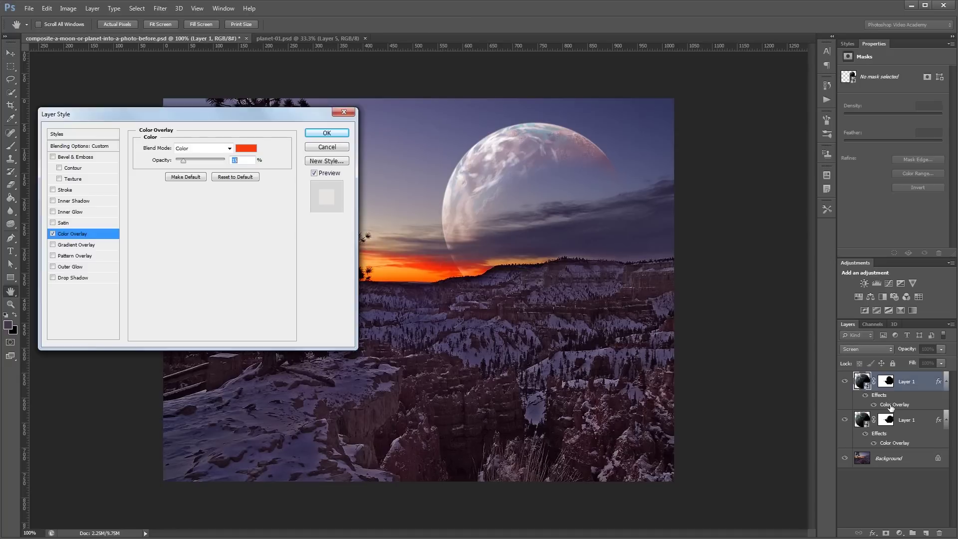
left_click(188, 160)
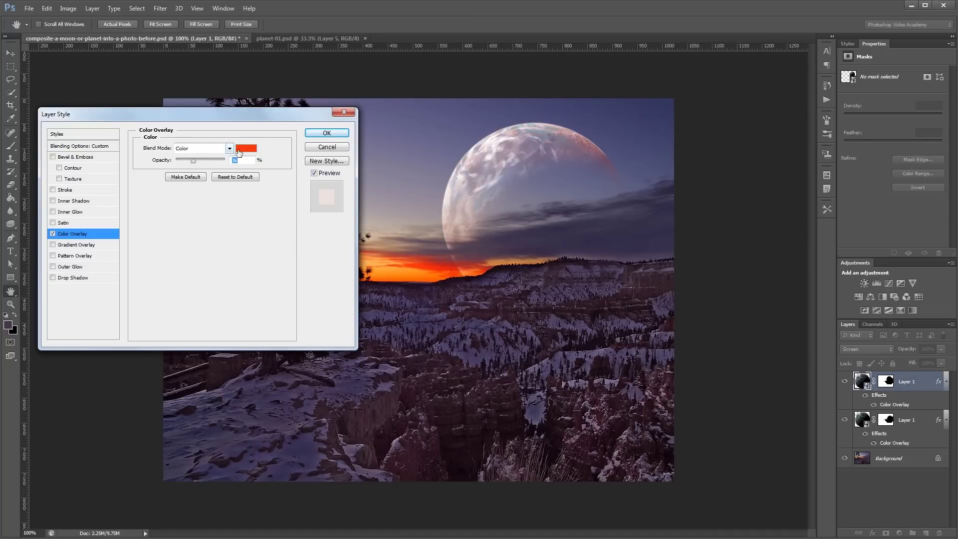
left_click(327, 133)
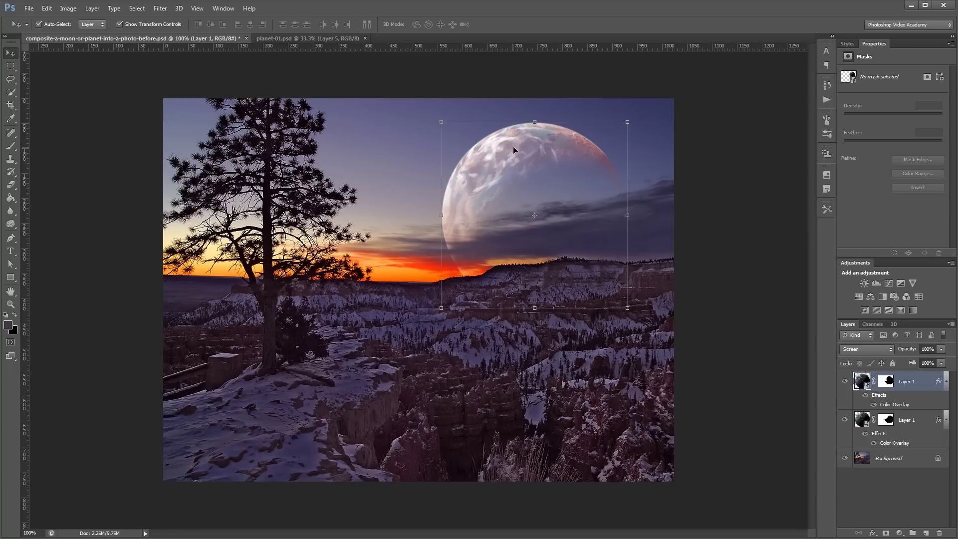
Add an Outer Glow in Linear Dodge (Add) blend mode to the lower planet copy
double_click(920, 425)
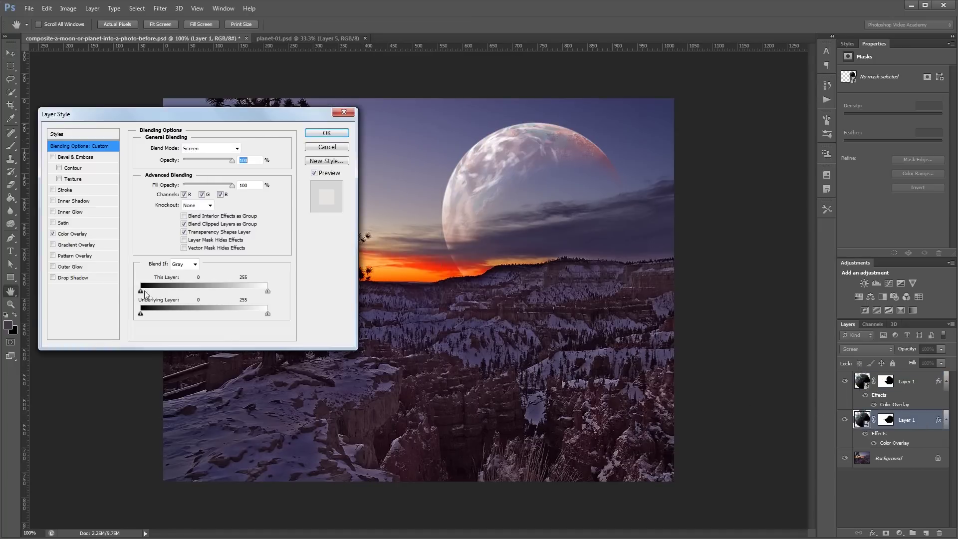
left_click(76, 267)
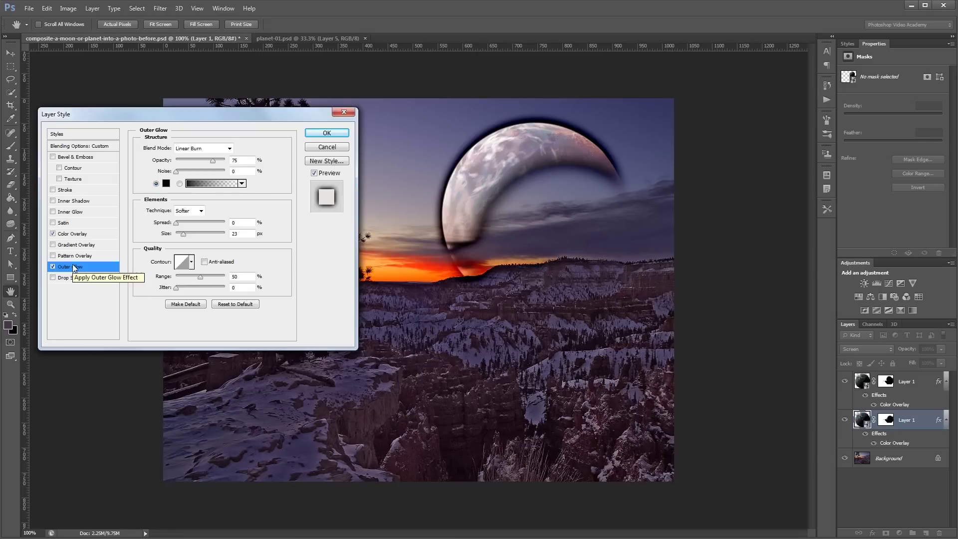
left_click(192, 150)
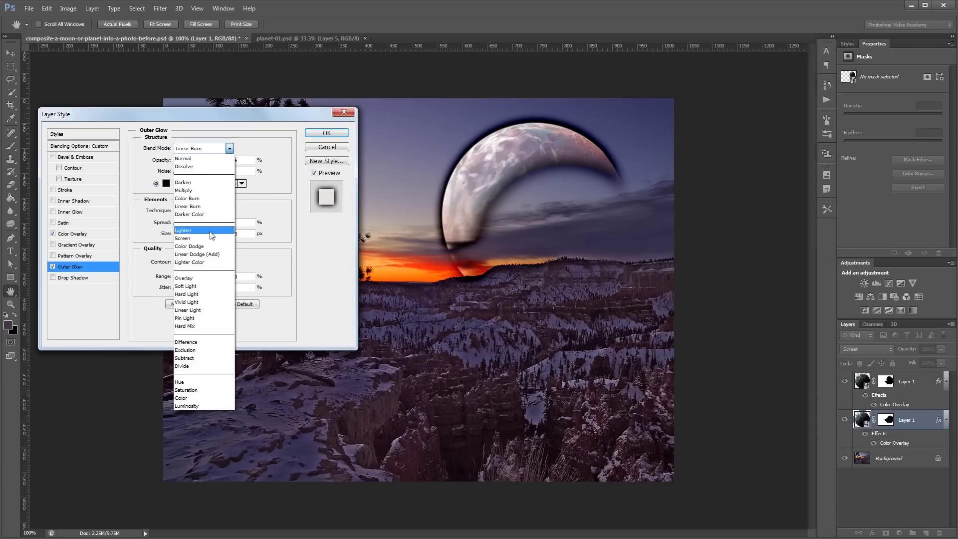
left_click(220, 255)
Set the outer glow colour to the pale warm white fffdf3
left_click(166, 183)
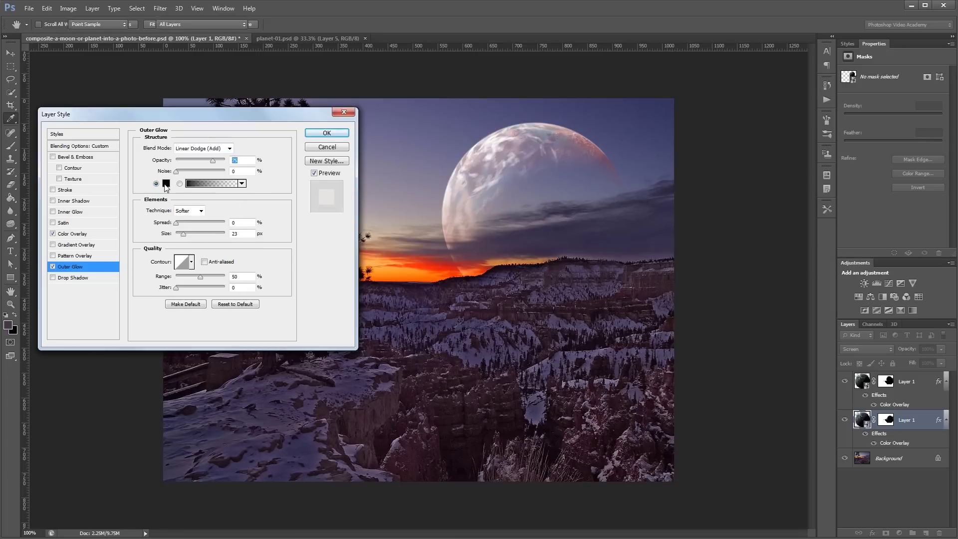
left_click_drag(328, 314, 246, 298)
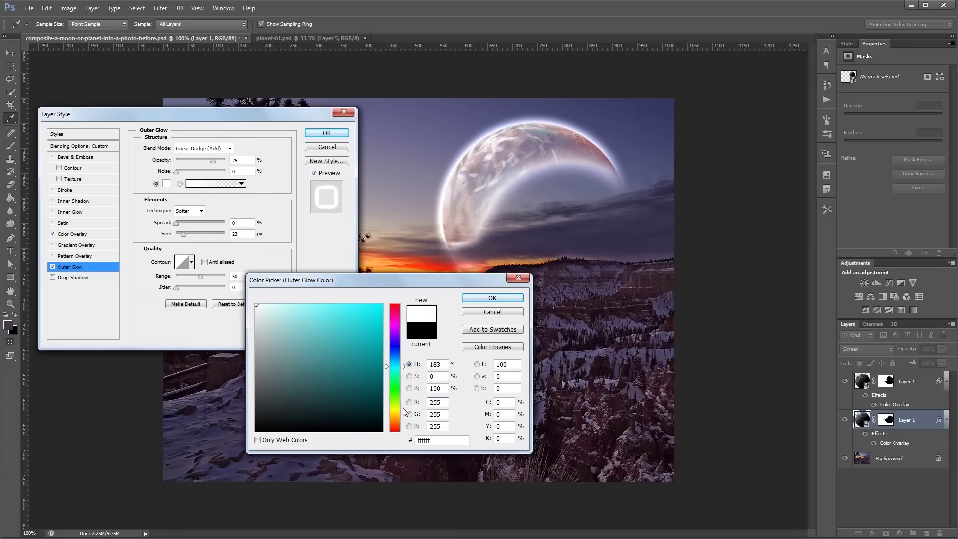
left_click(403, 413)
left_click_drag(259, 313, 261, 304)
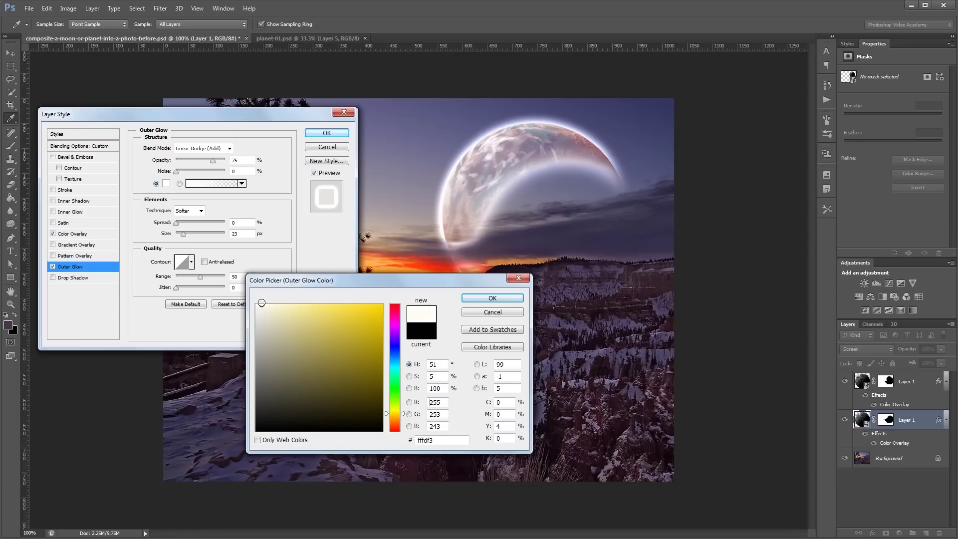
left_click(493, 298)
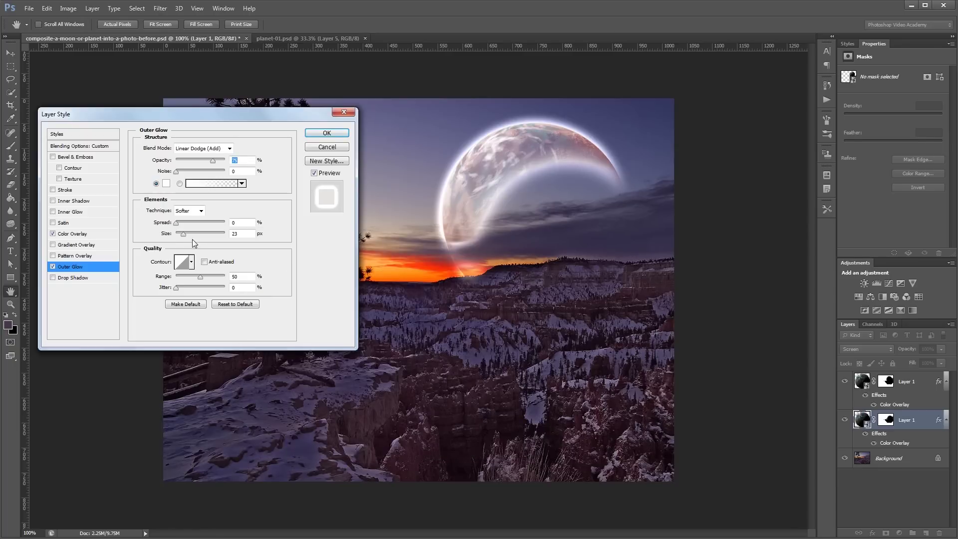
Give the glow a 43 px size and 10% opacity, then apply it
left_click_drag(184, 235, 186, 235)
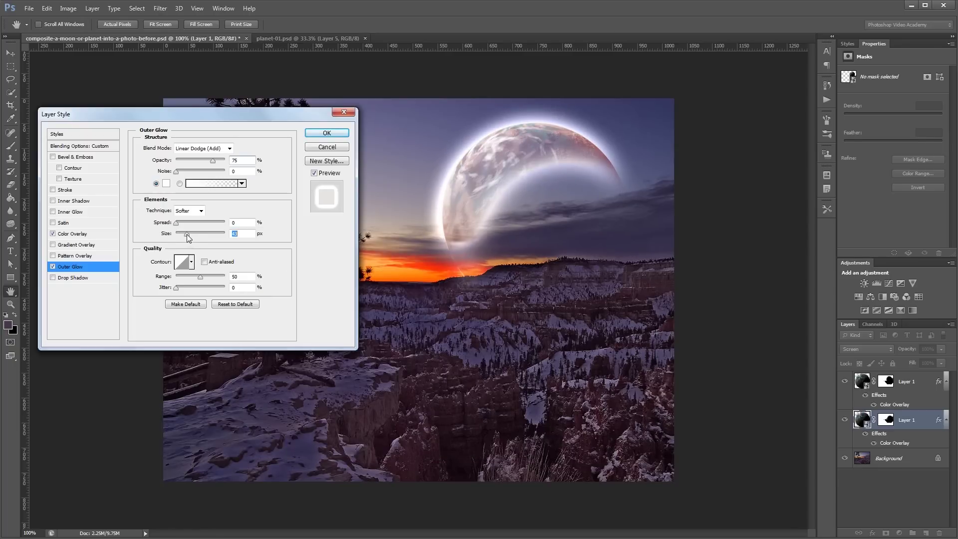
left_click_drag(211, 161, 186, 172)
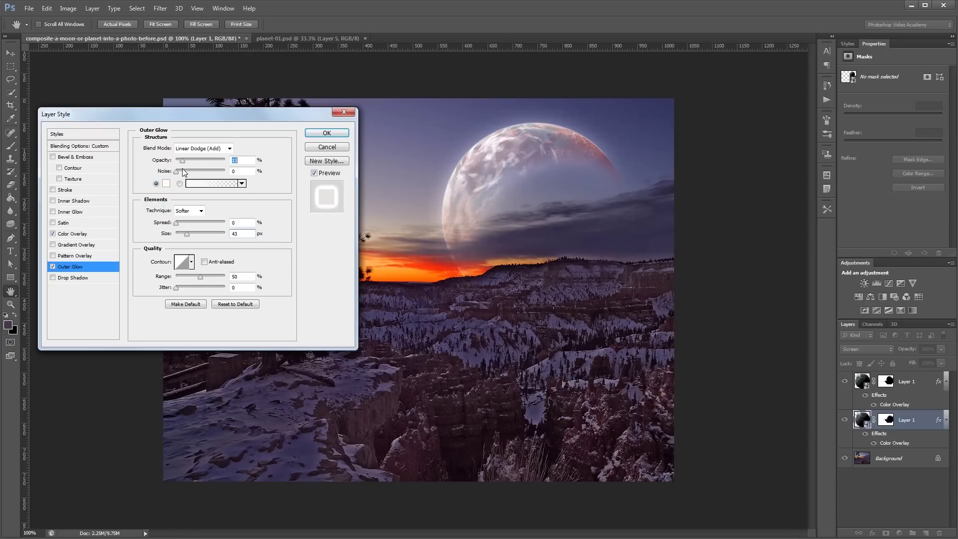
left_click(325, 134)
left_click(357, 67)
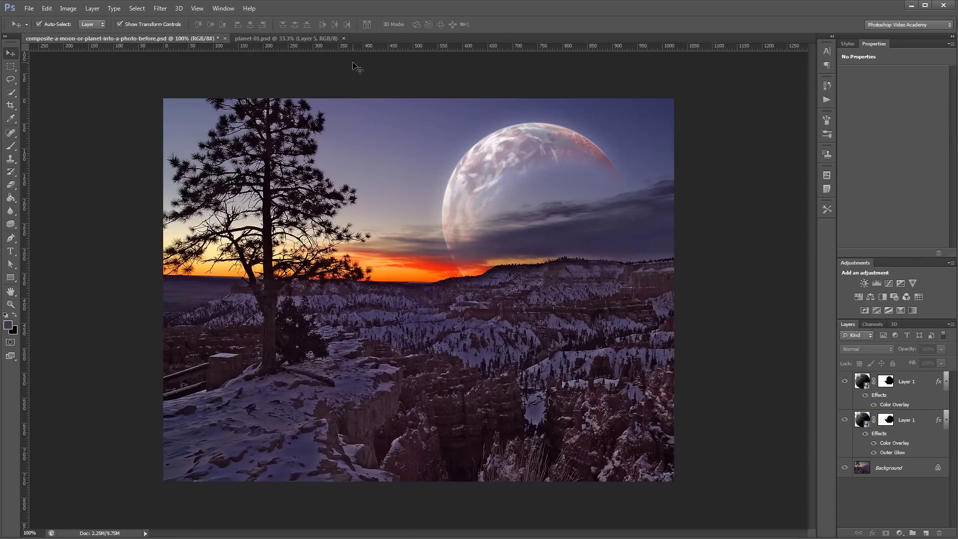